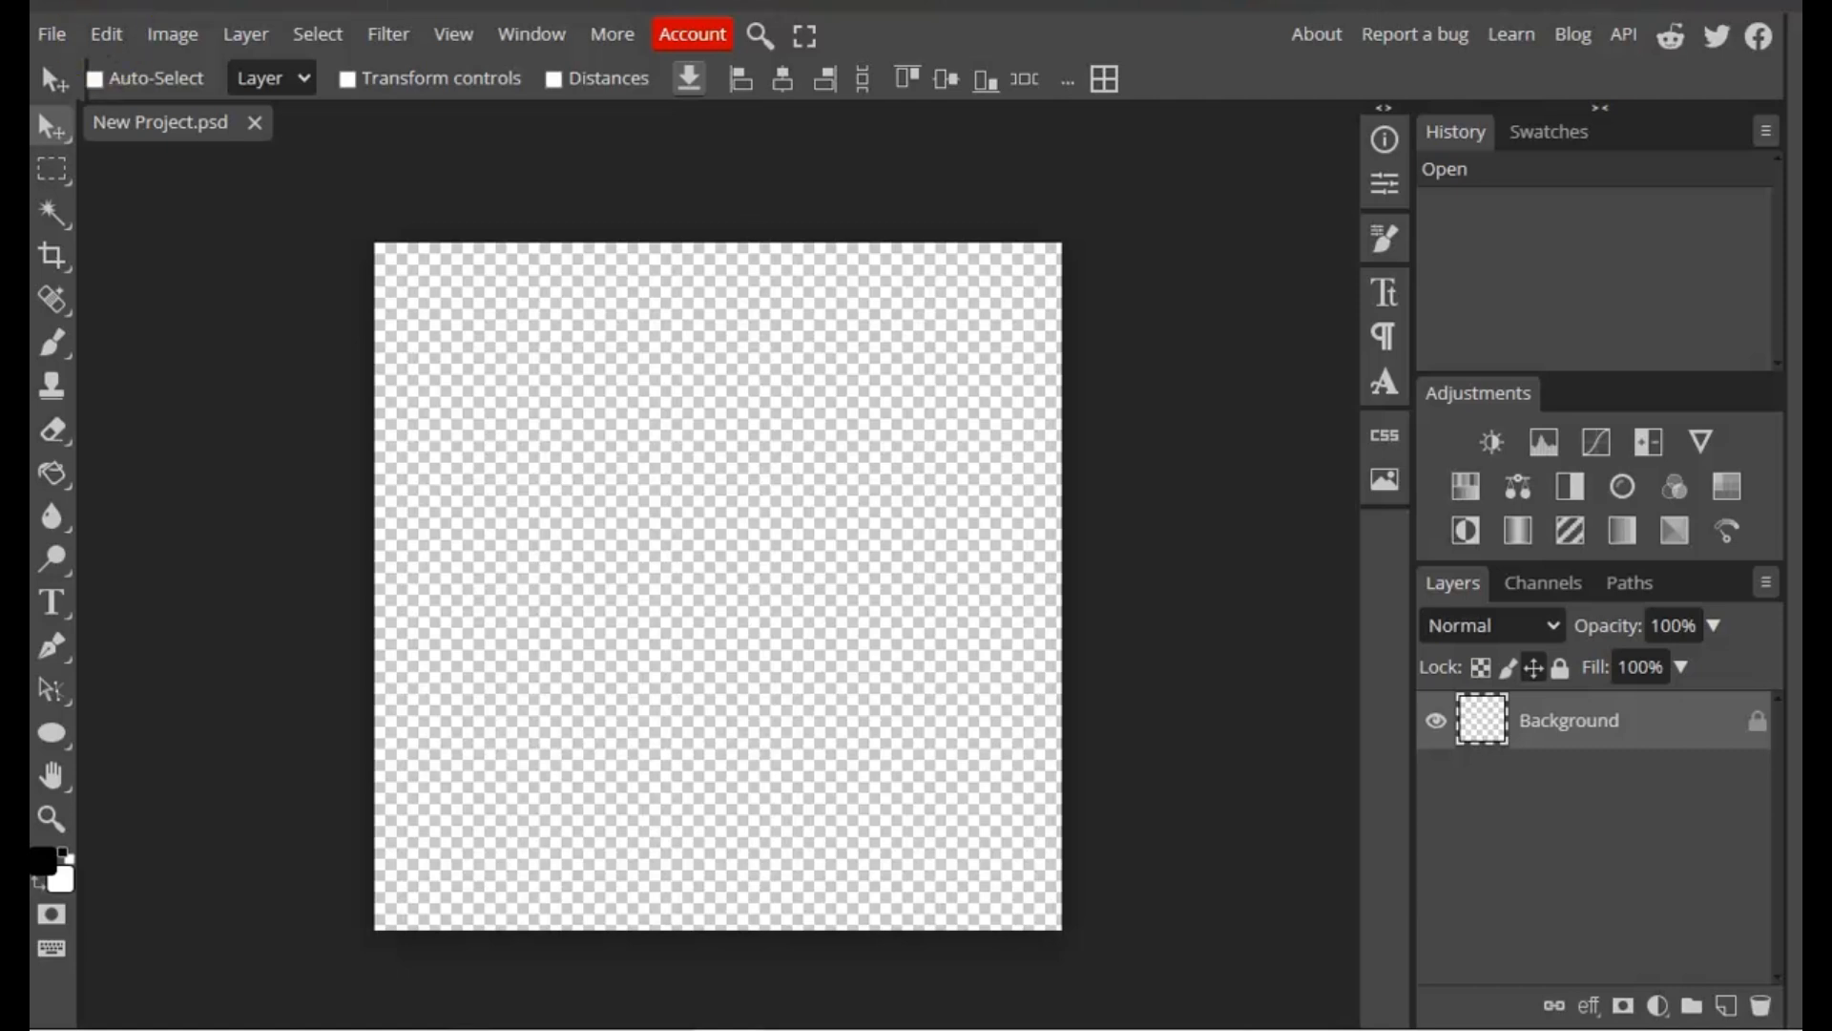
- Place the Monarch Butterfly Clipart Free-10 image on the canvas and enlarge it to about 27% scale
left_click(48, 28)
left_click(109, 155)
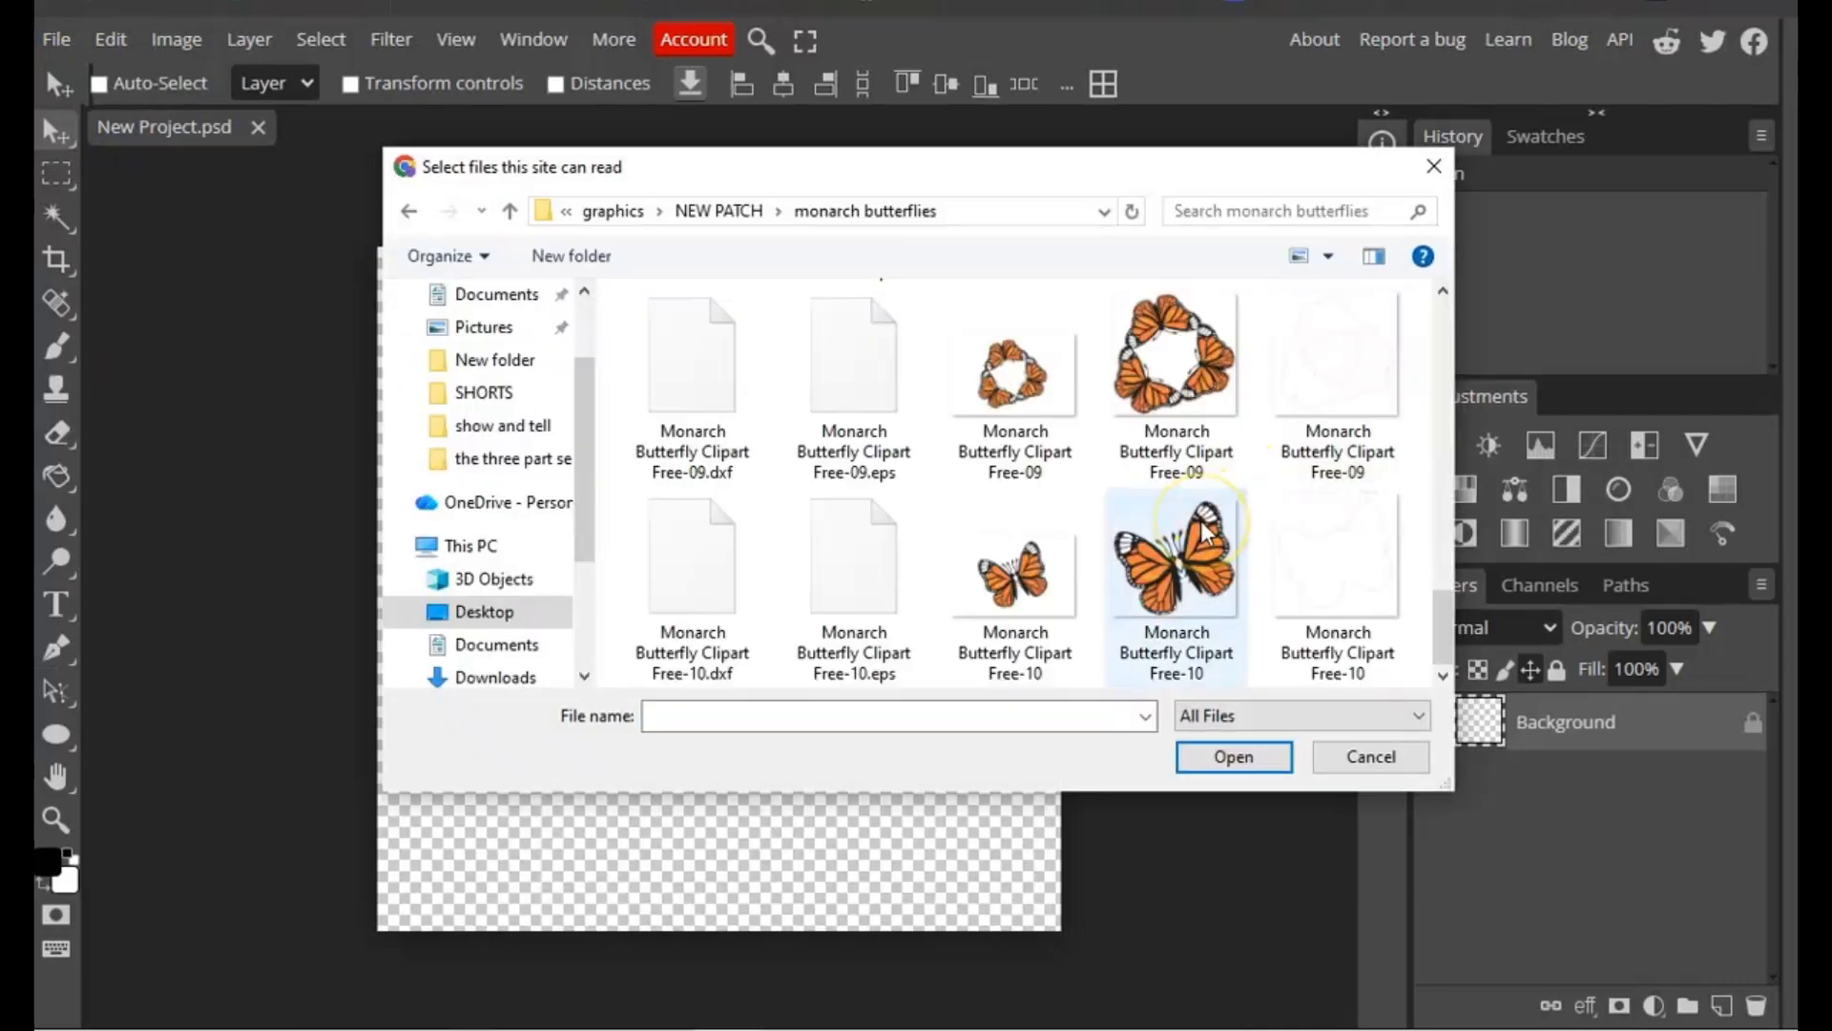
double_click(1203, 524)
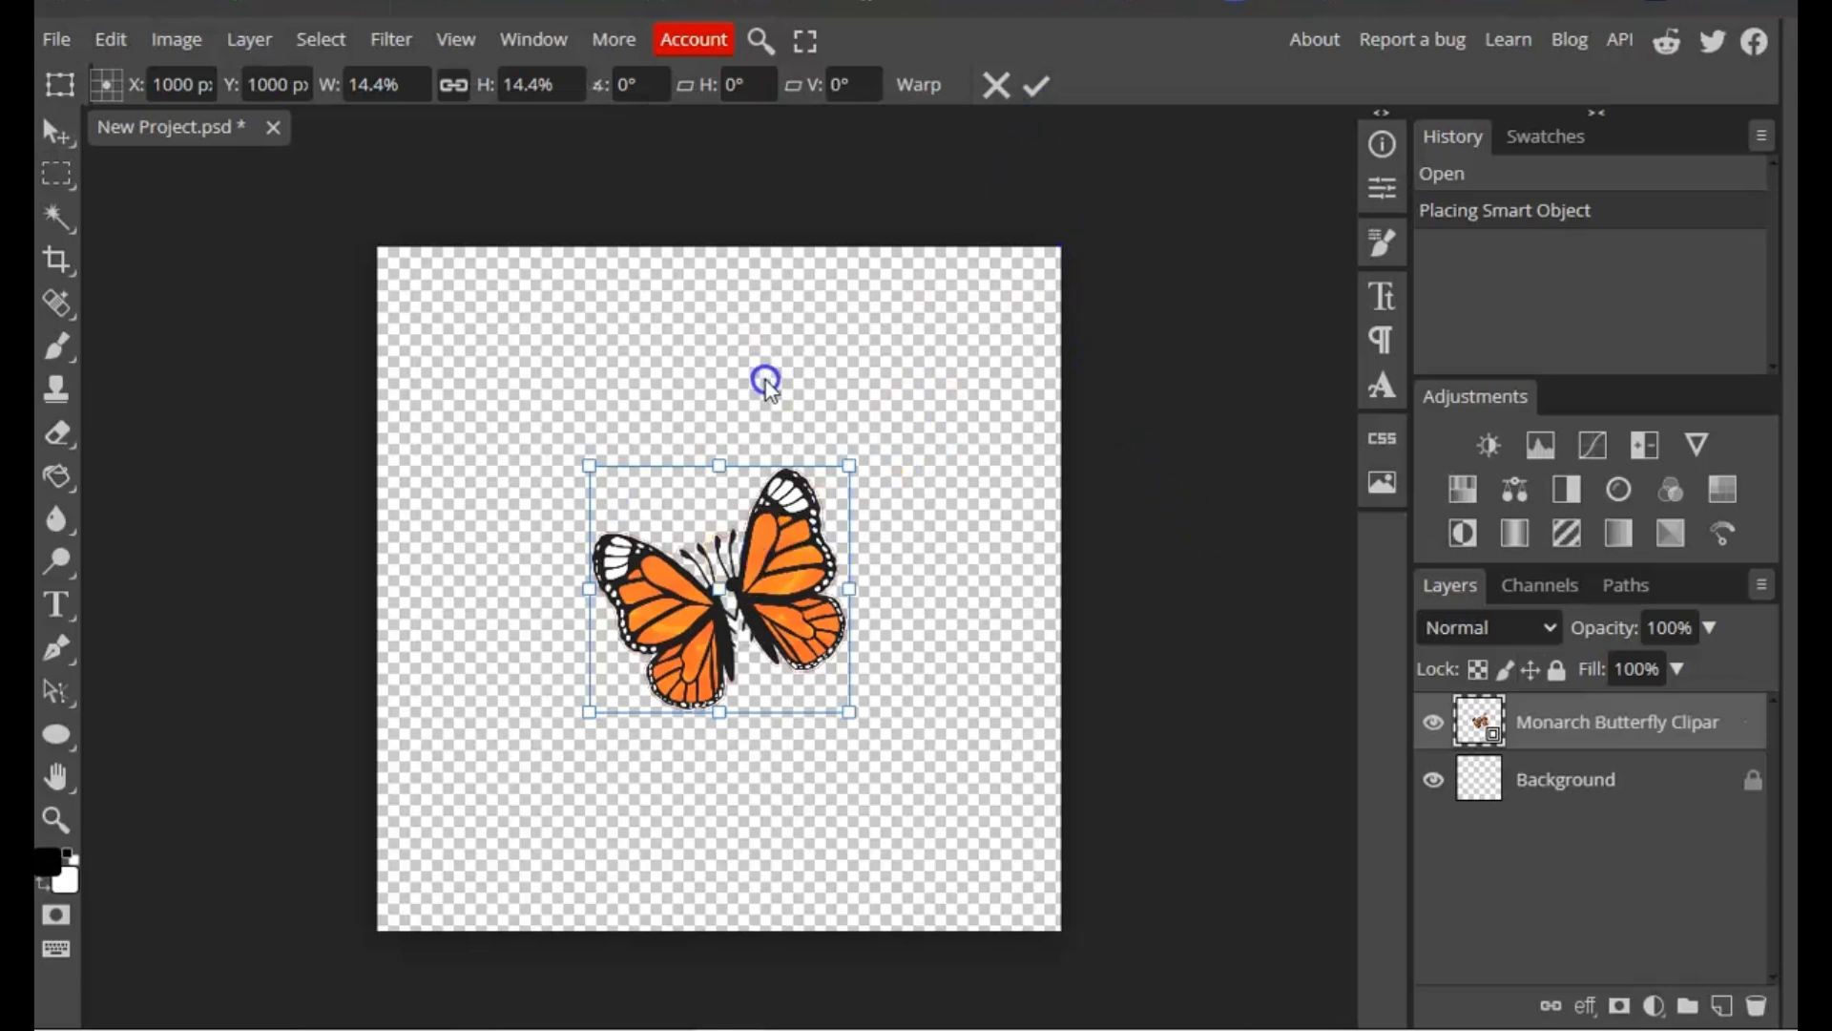
left_click_drag(848, 711, 722, 603)
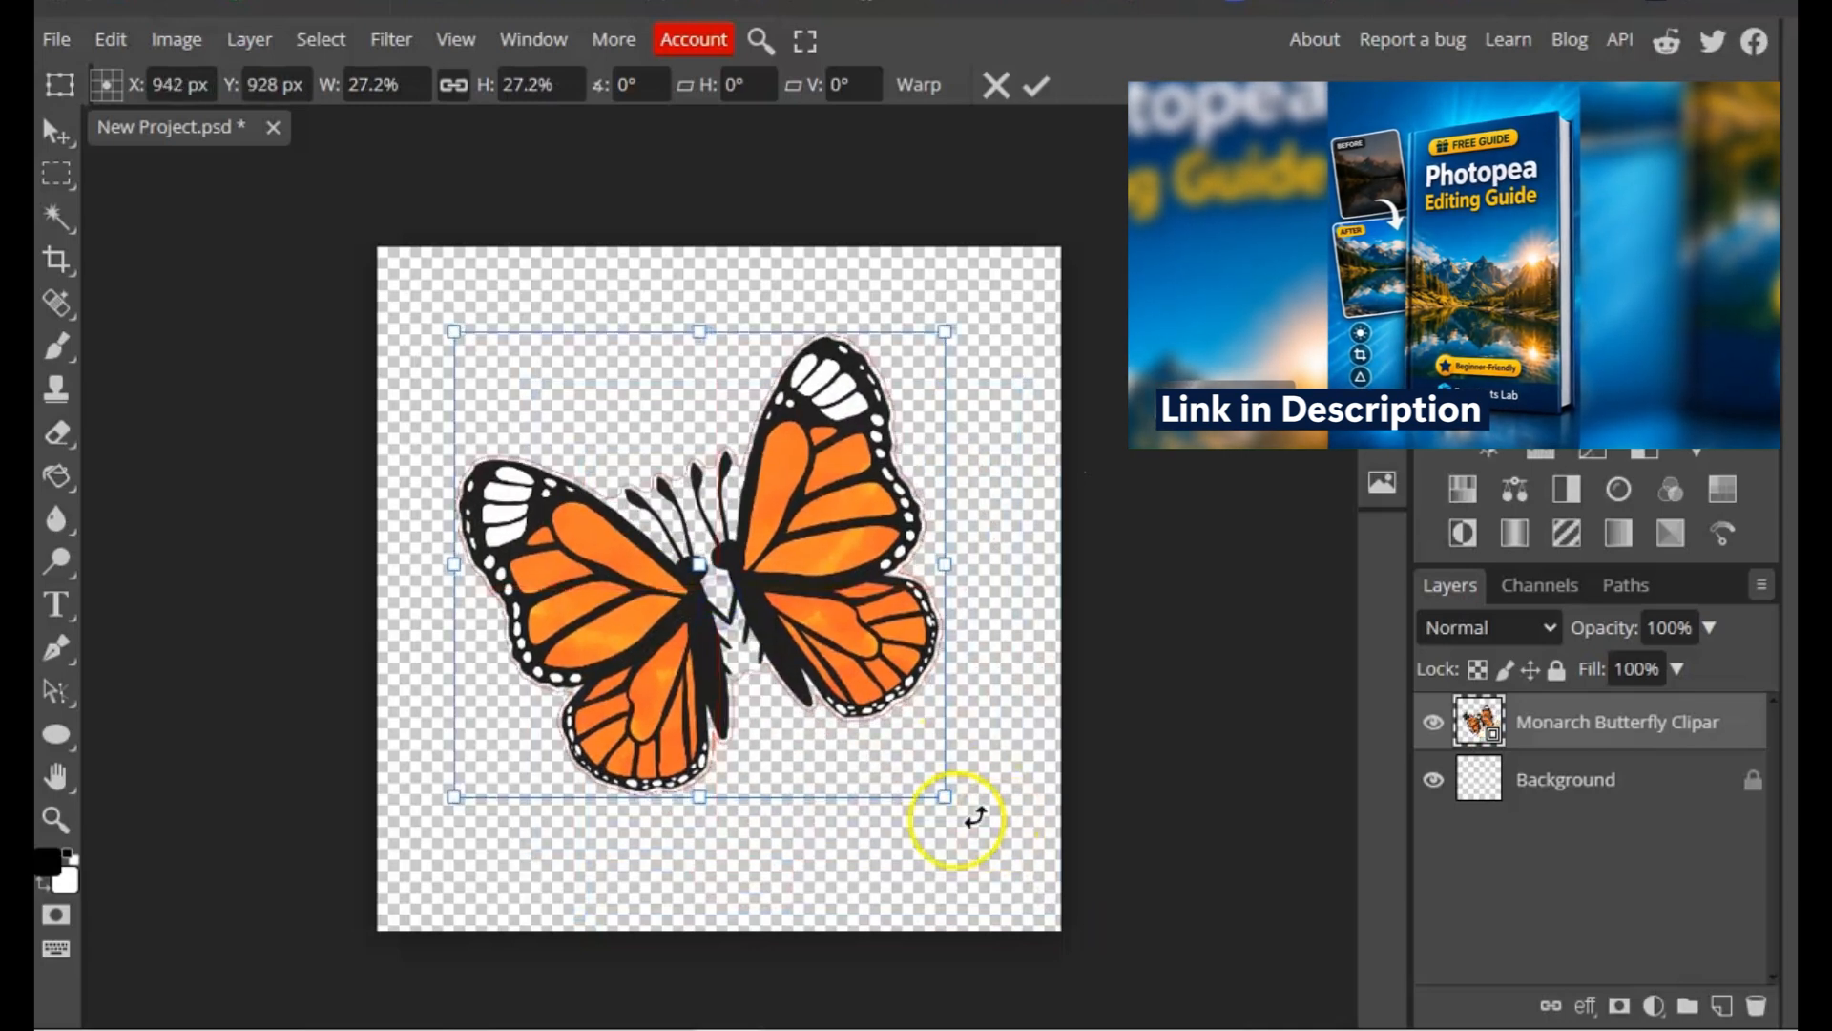
left_click(1029, 92)
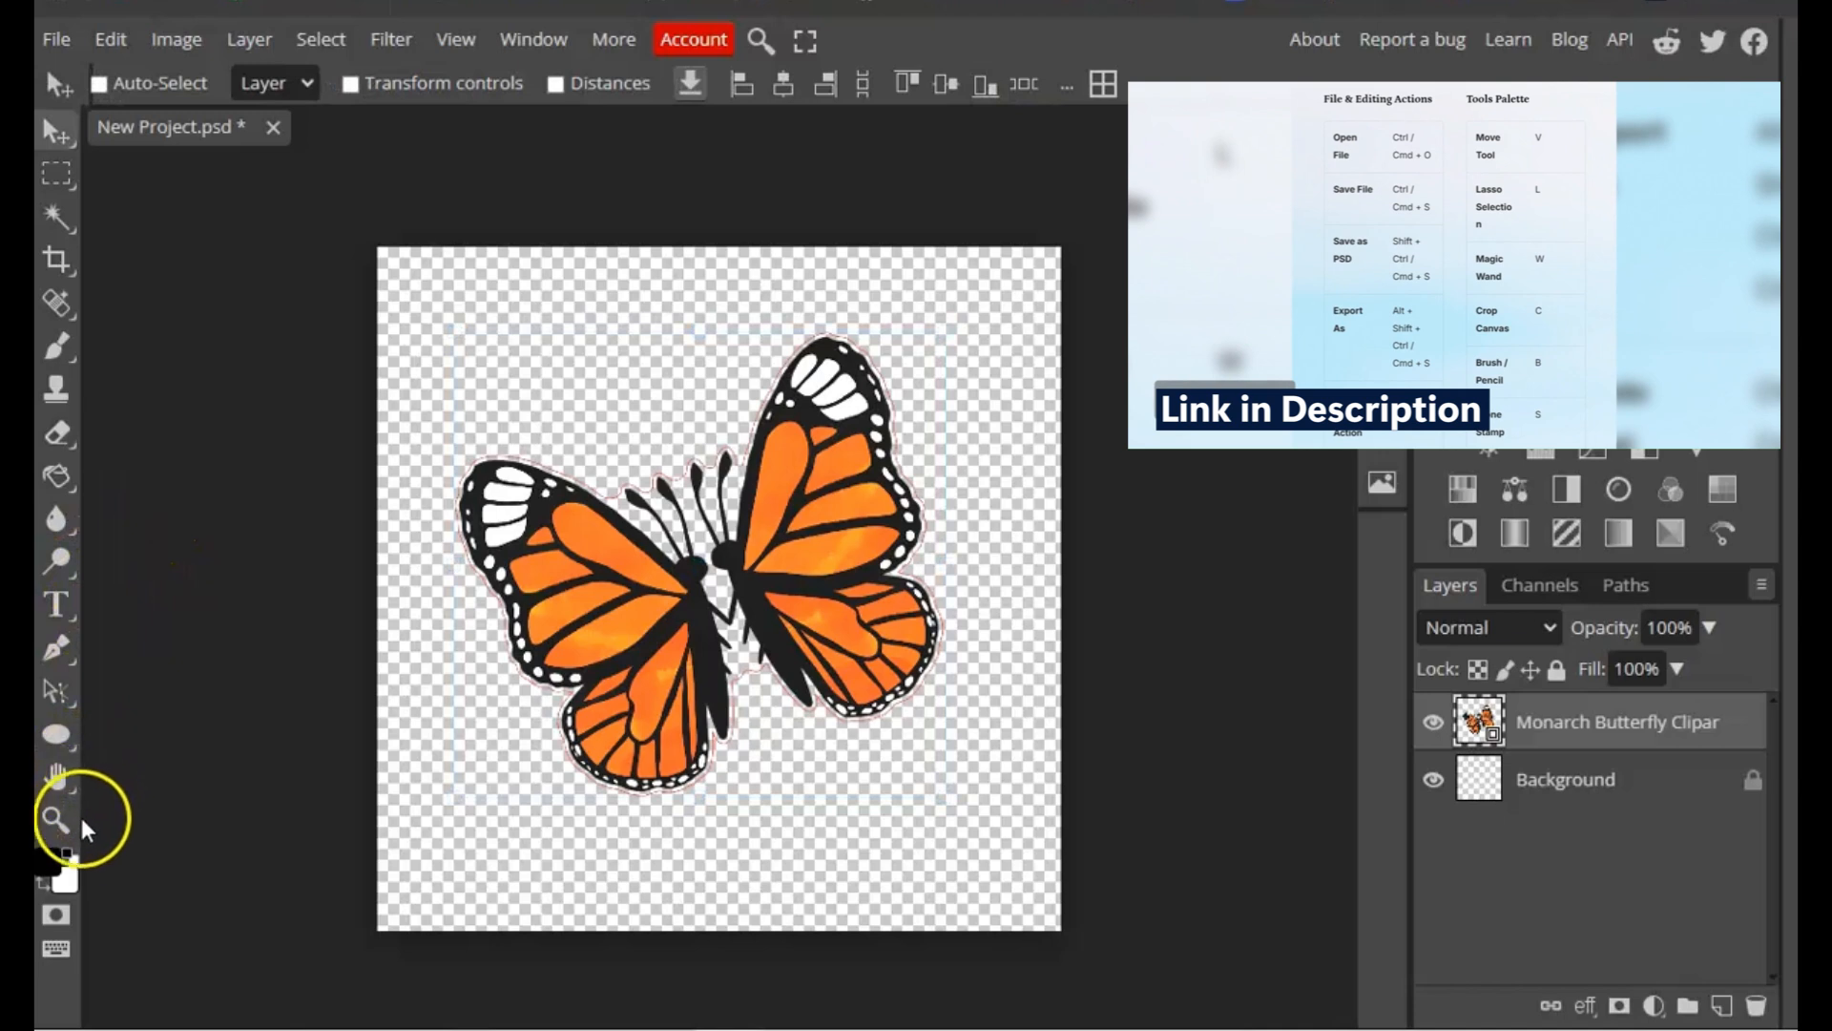
- Fill the Background layer with black using the Paint Bucket
left_click(55, 480)
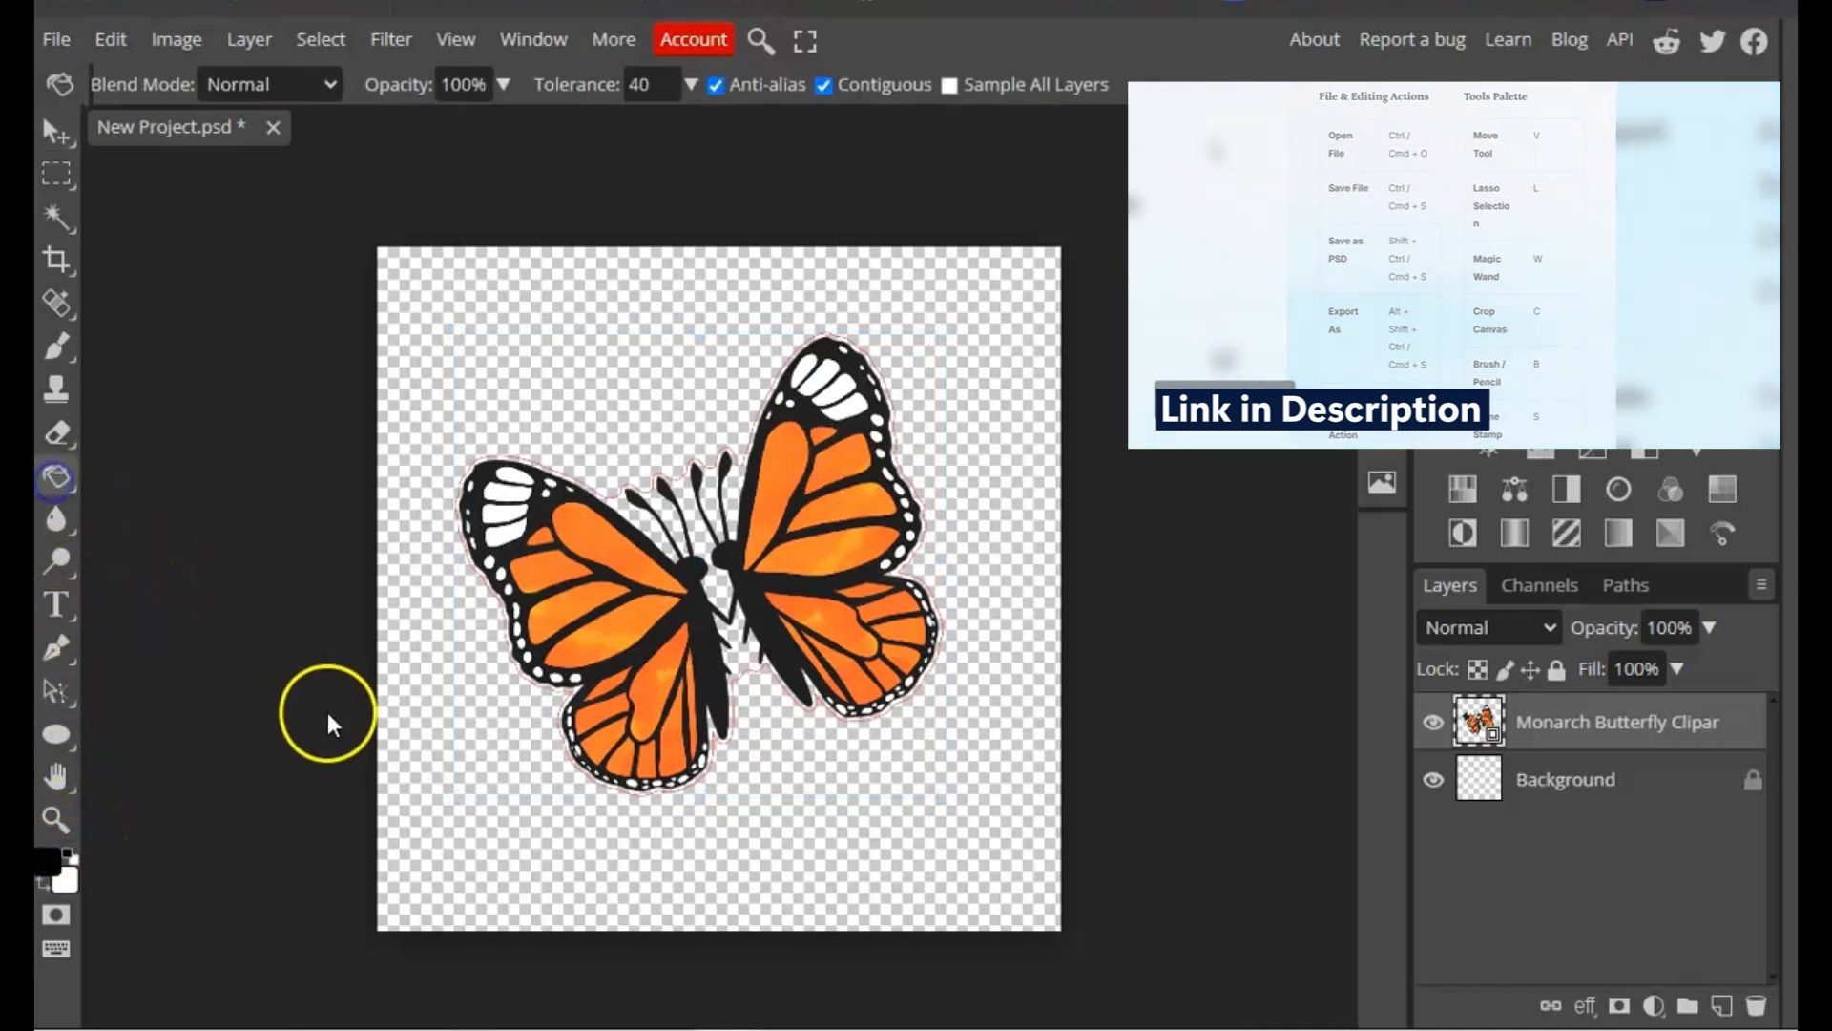
left_click(1666, 787)
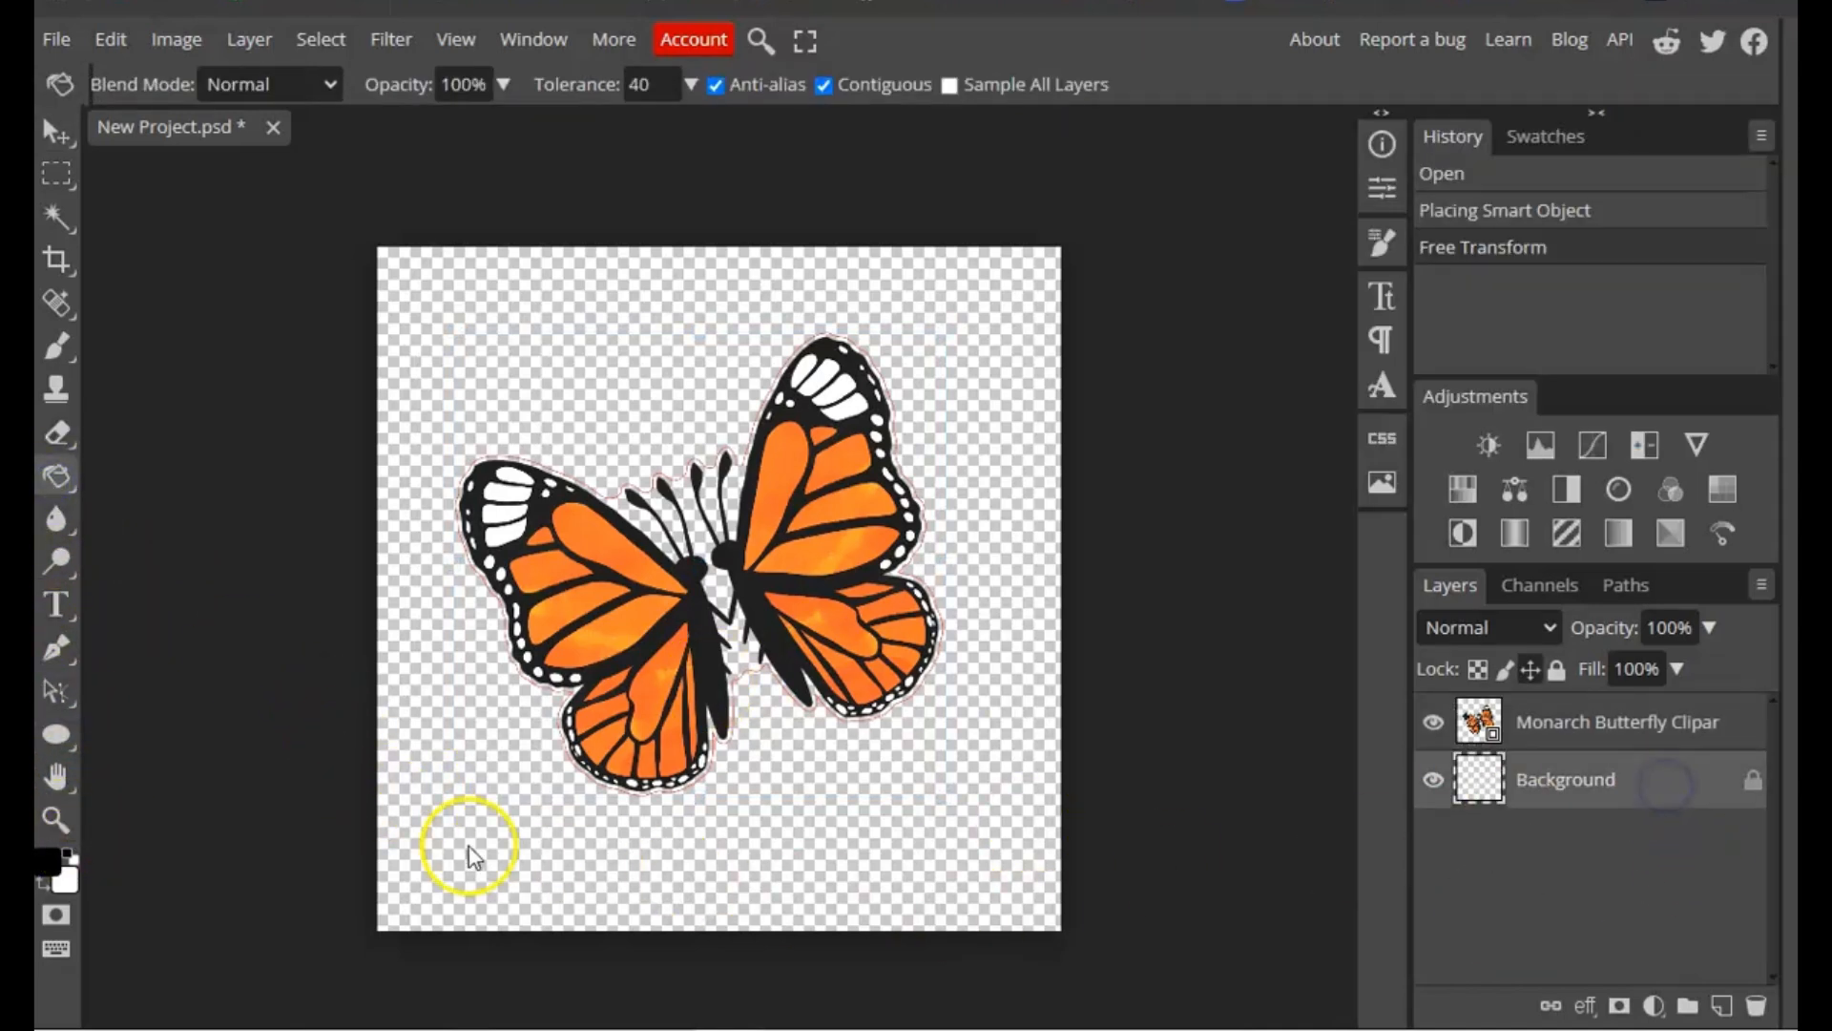
left_click(507, 837)
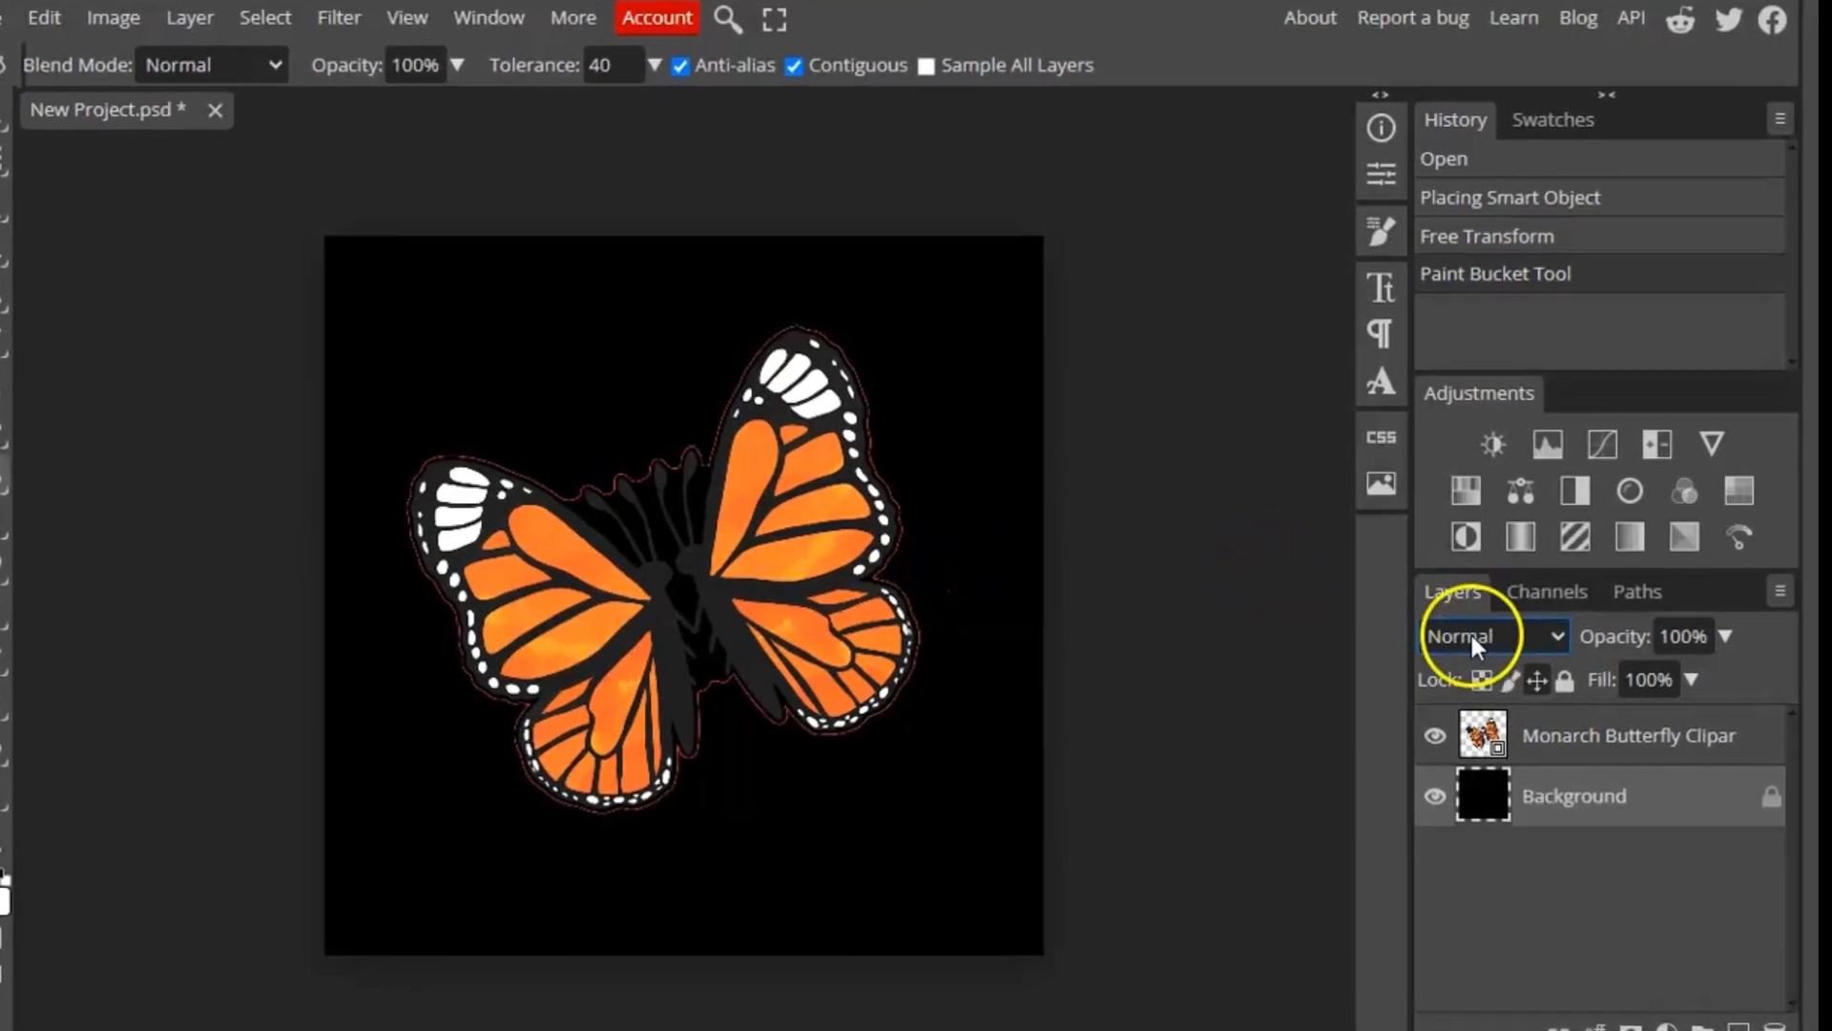
- Add a Color Overlay layer style to the butterfly layer with the colour d828da
double_click(1766, 749)
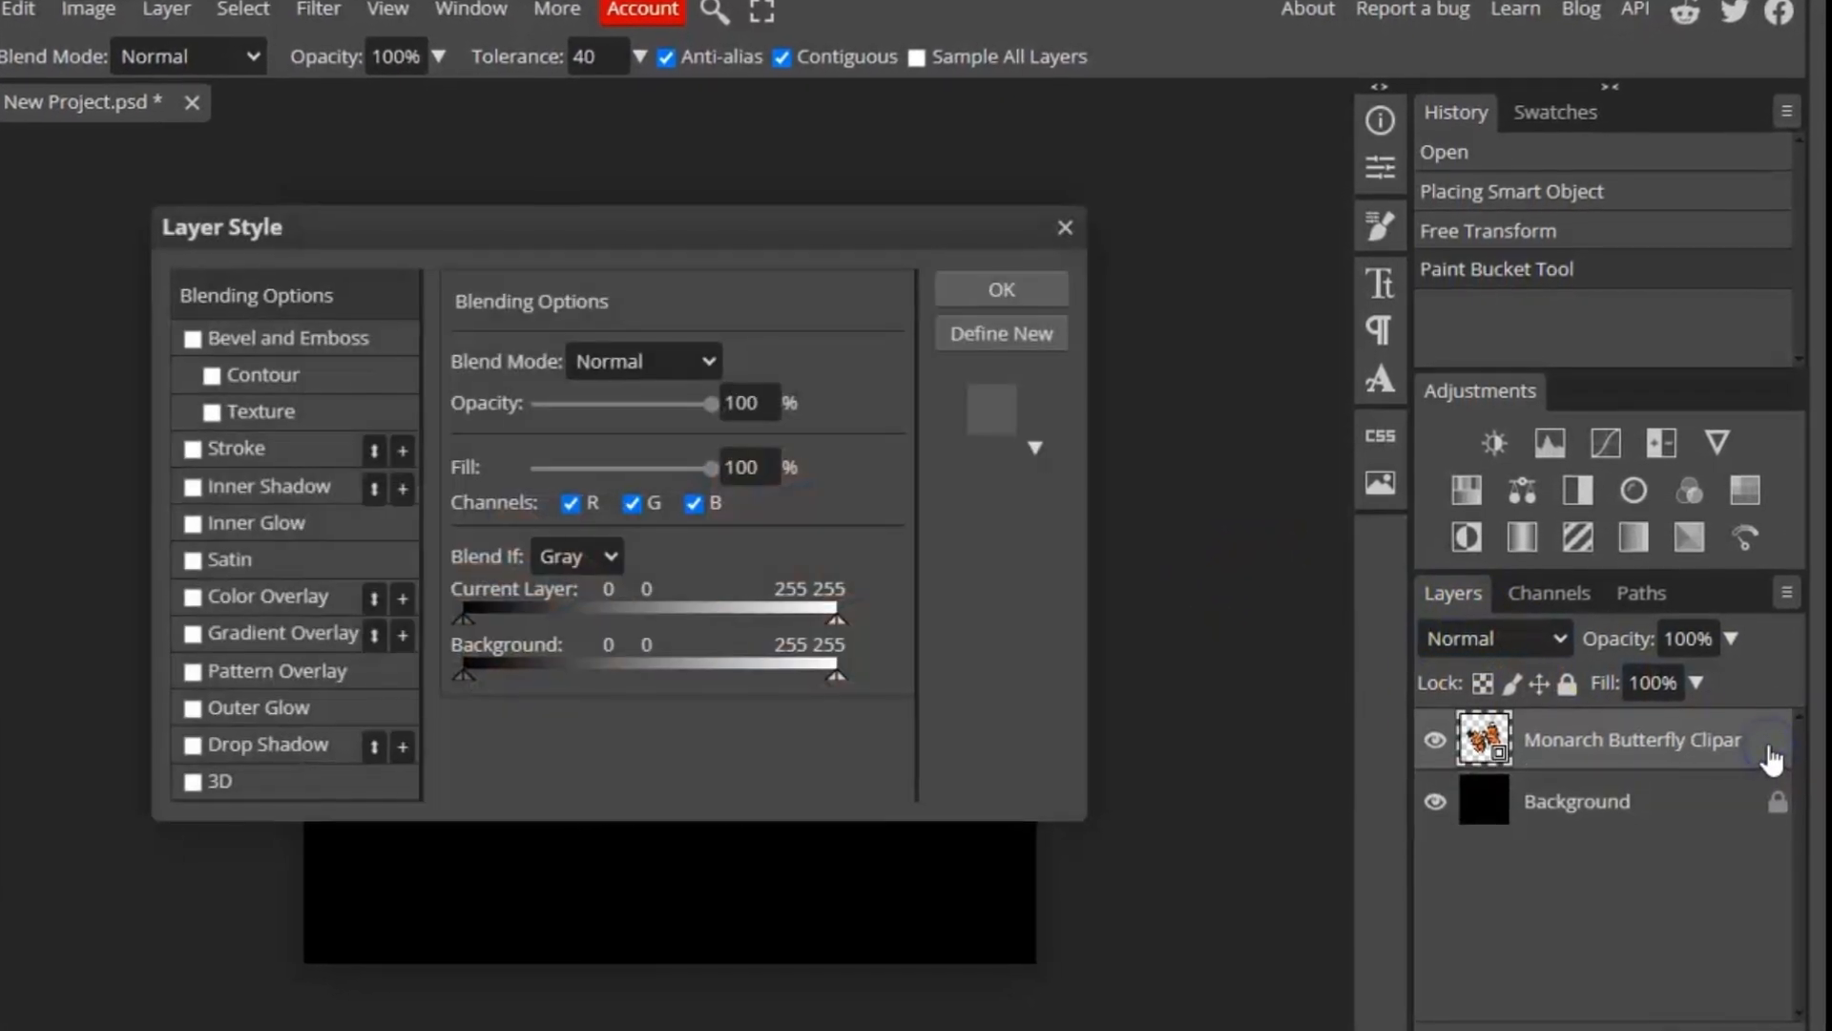
left_click_drag(707, 237, 1460, 142)
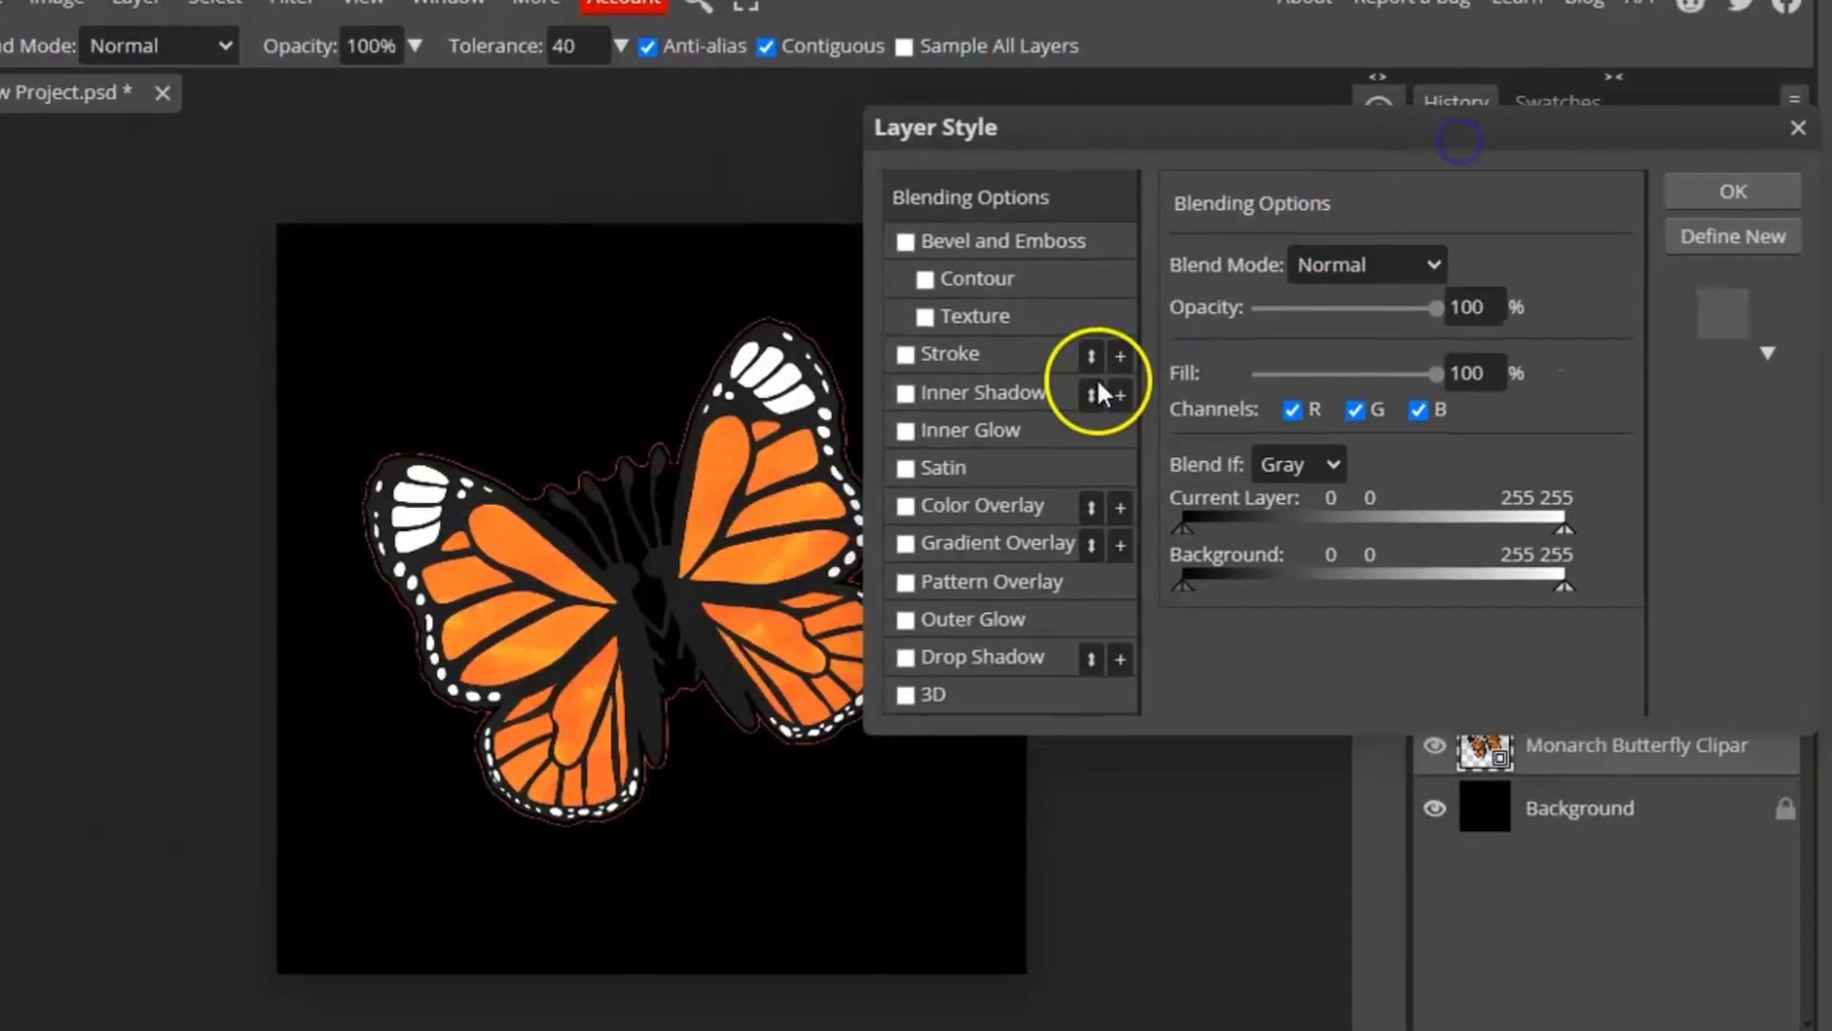
left_click(946, 496)
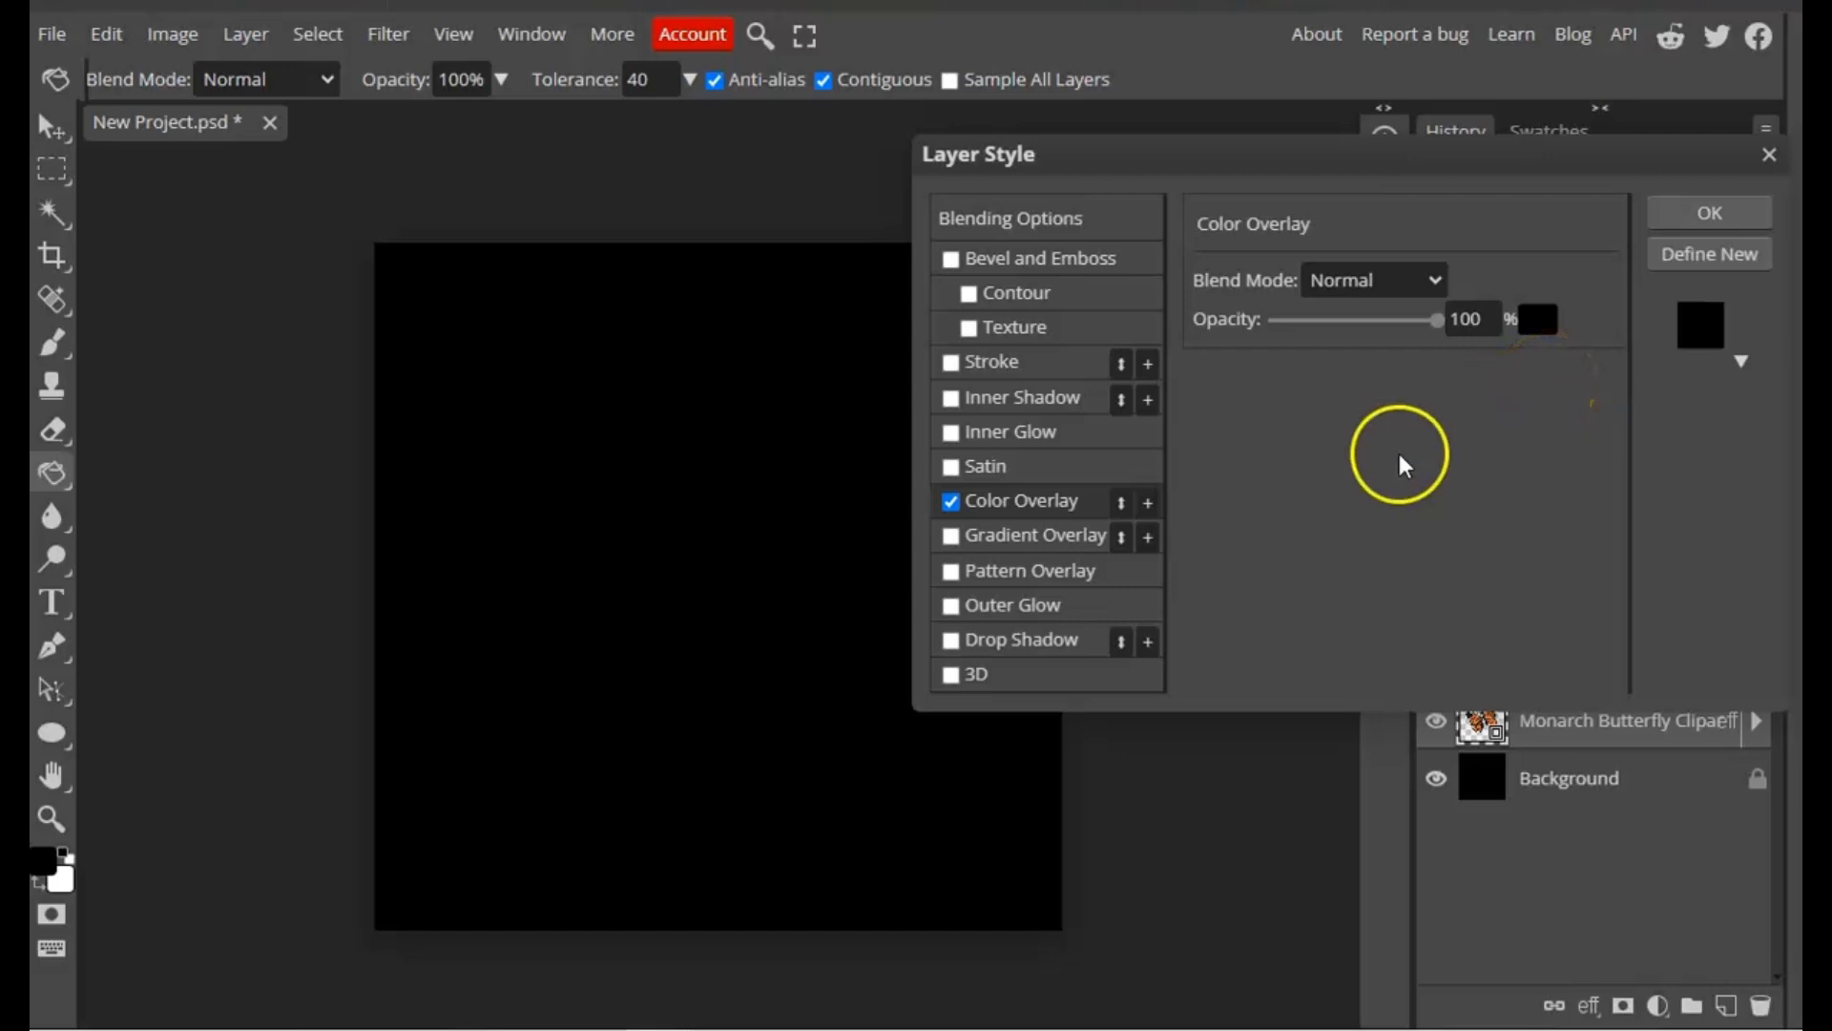
left_click(1537, 323)
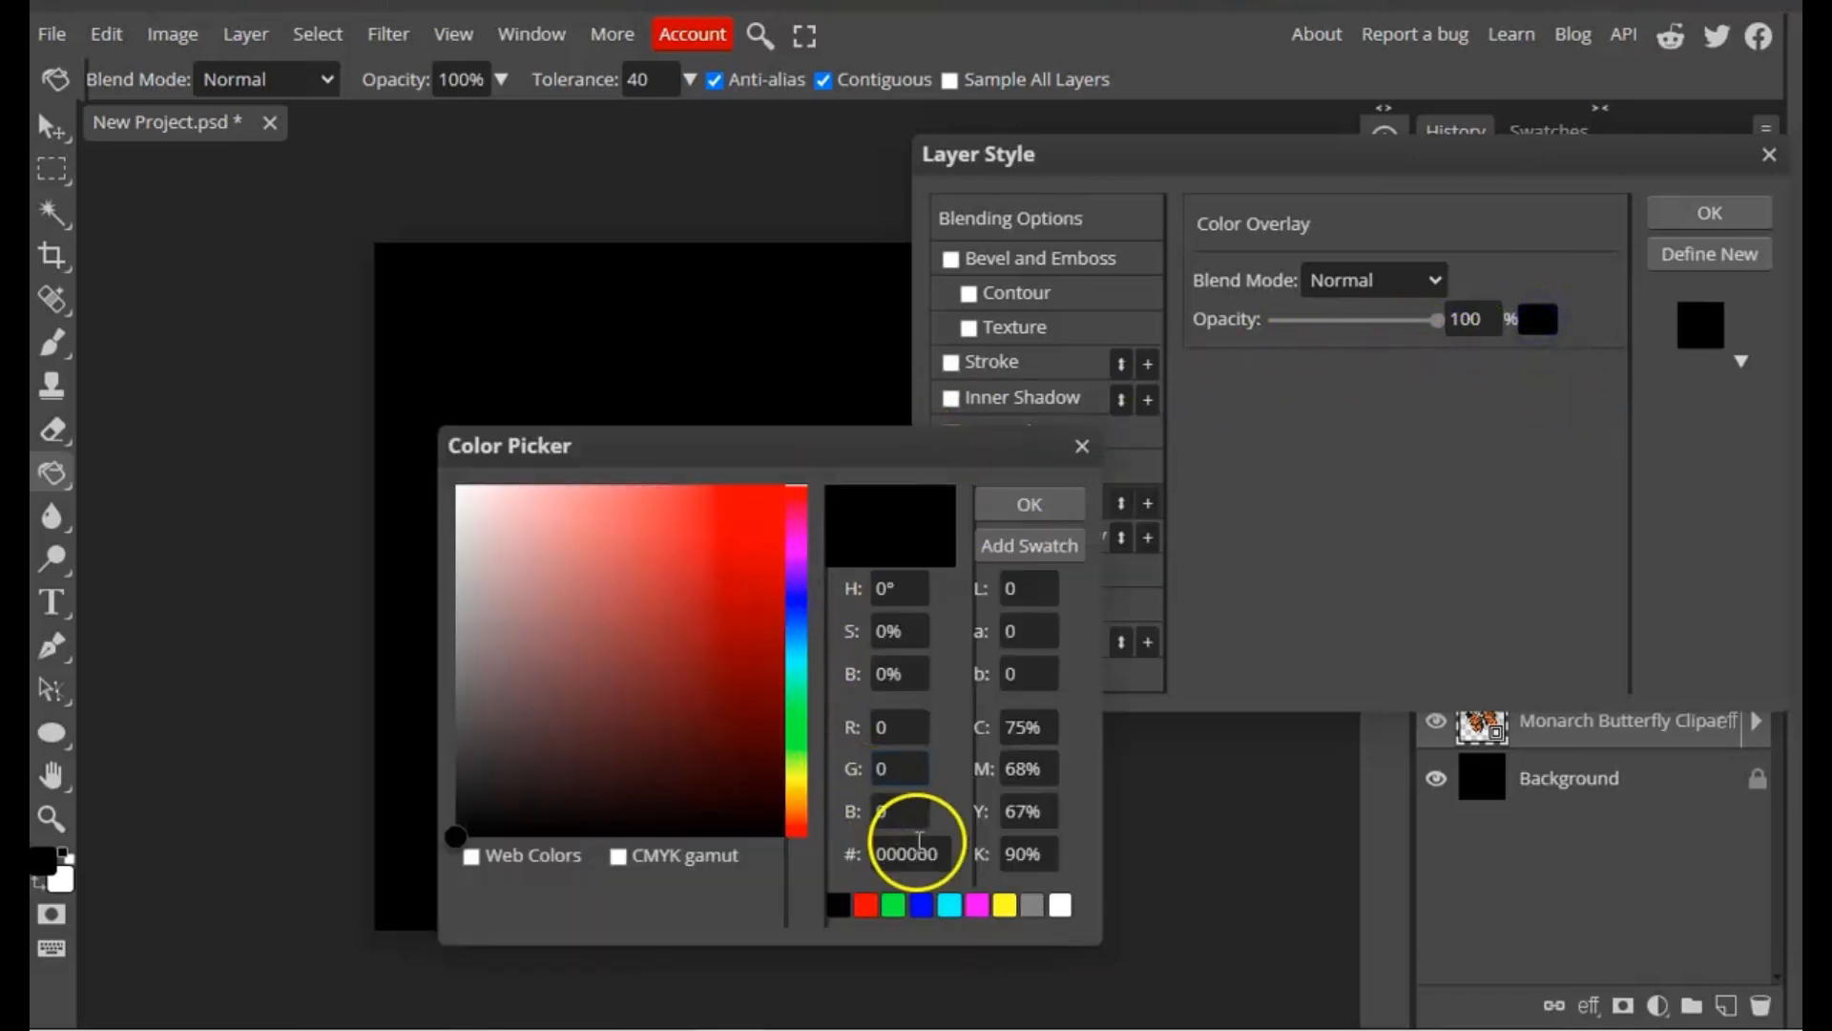
double_click(919, 841)
type("d828da")
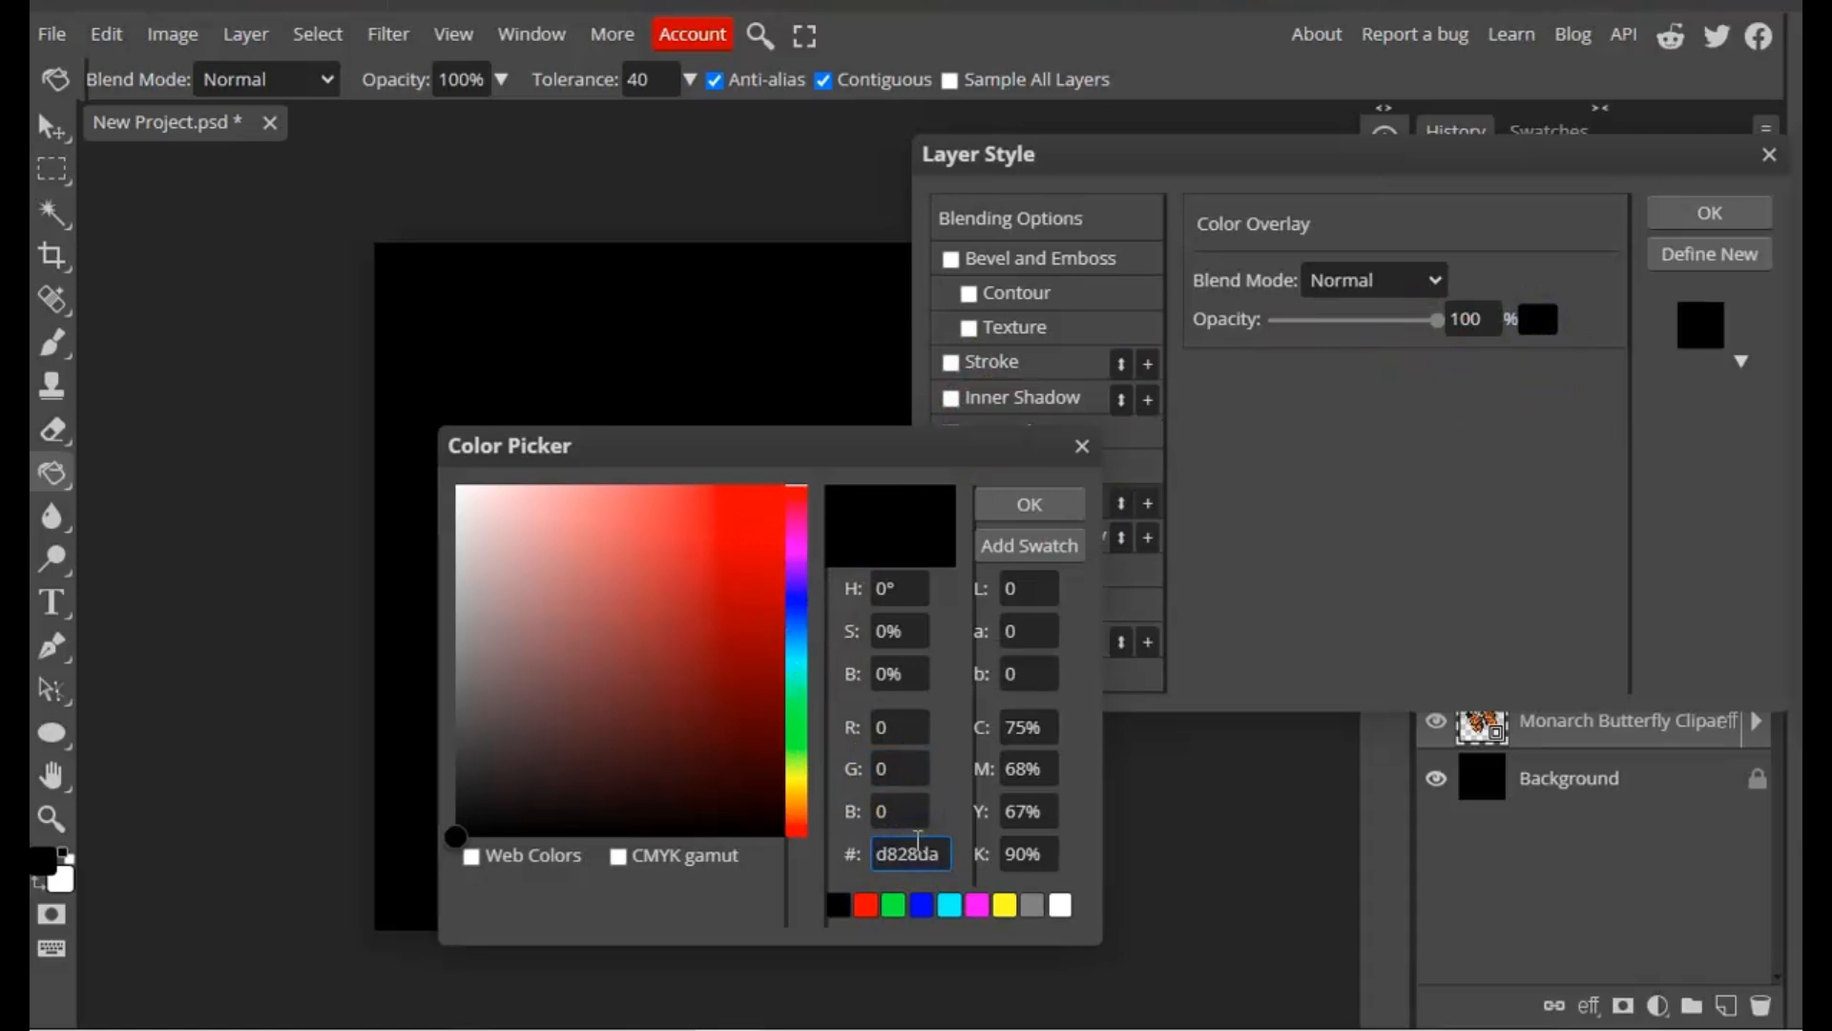
key("Return")
left_click_drag(784, 455, 1442, 363)
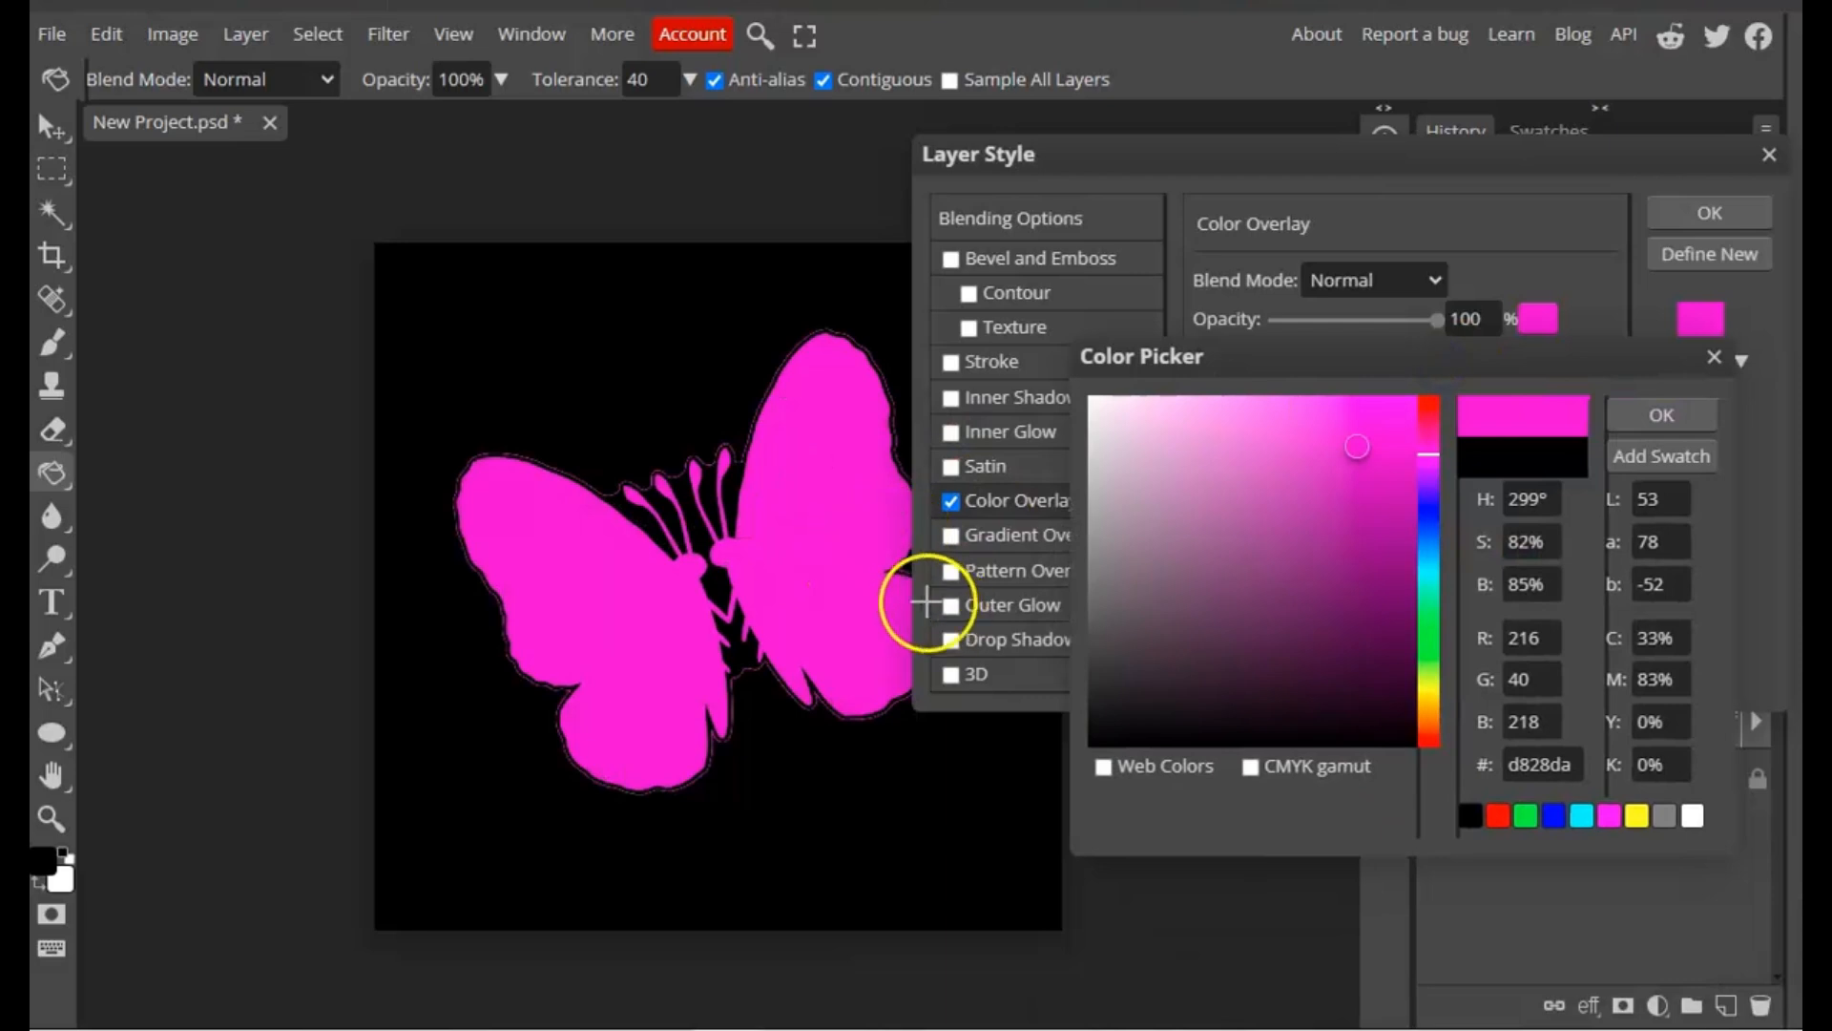
left_click(1649, 420)
- Try the Multiply and Lighten blend modes on the butterfly's Color Overlay
left_click(1384, 279)
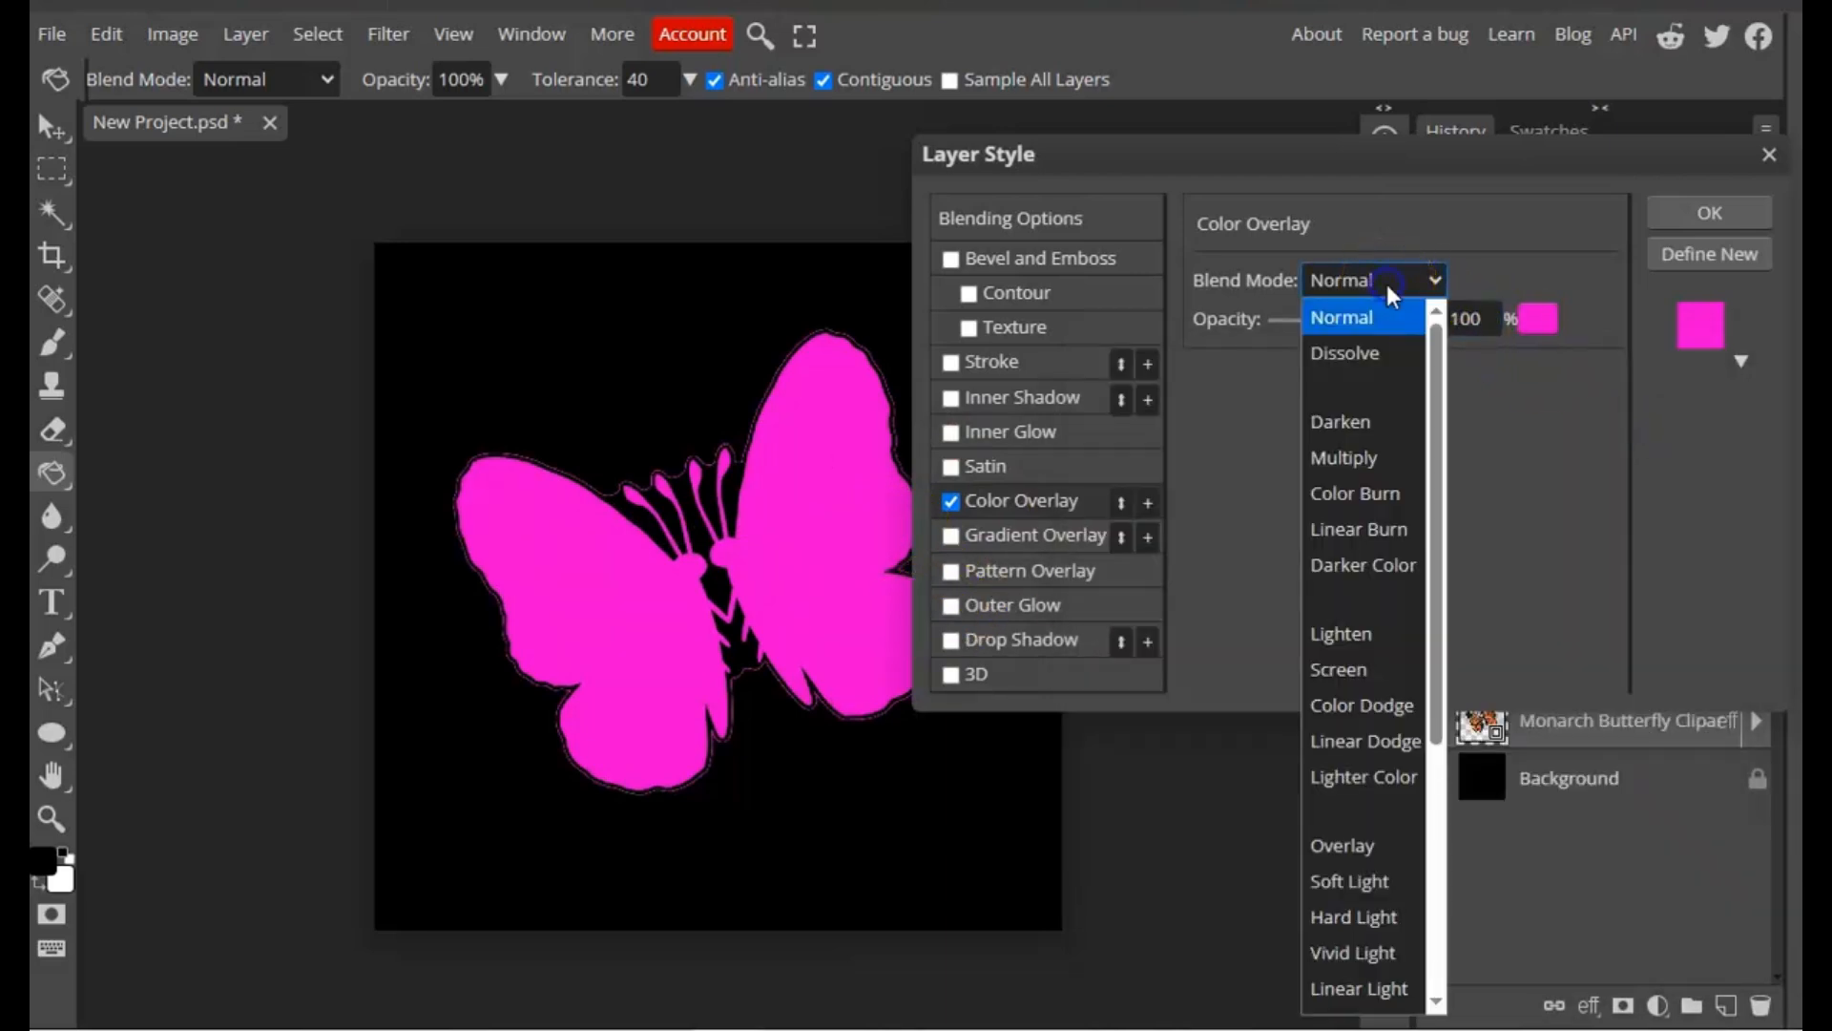
left_click(1381, 454)
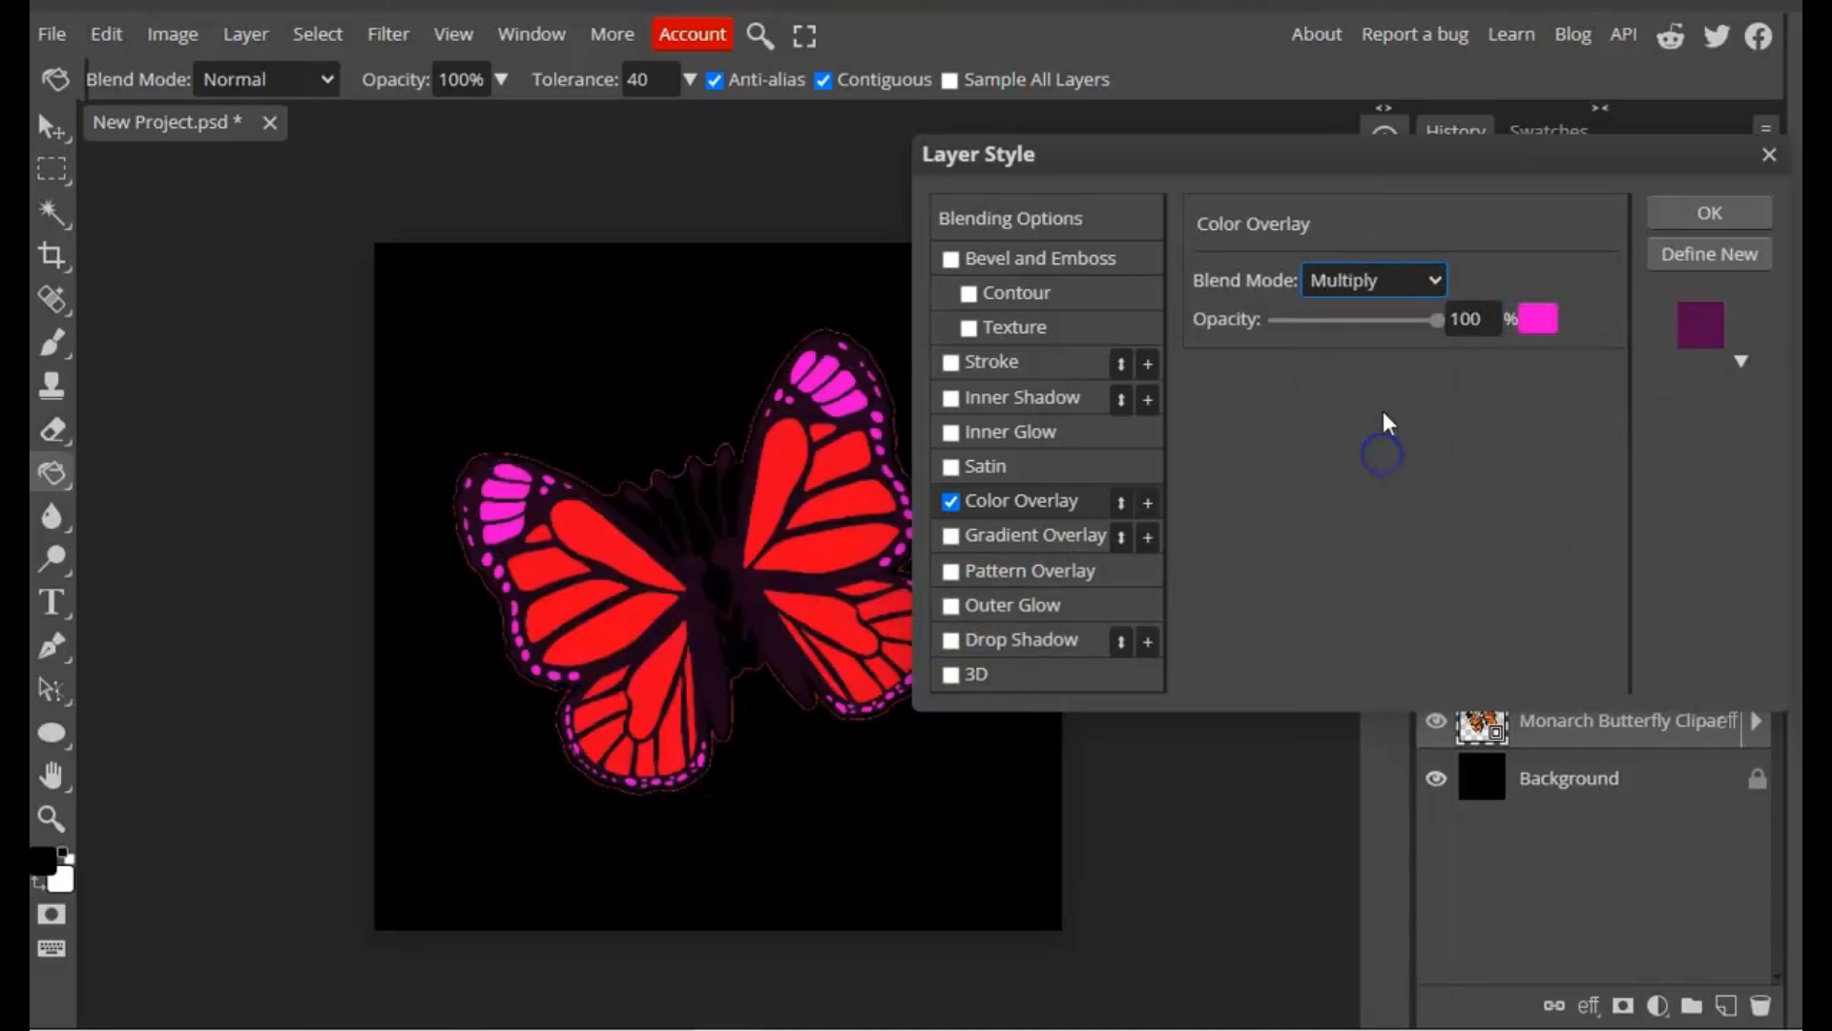
left_click(1398, 275)
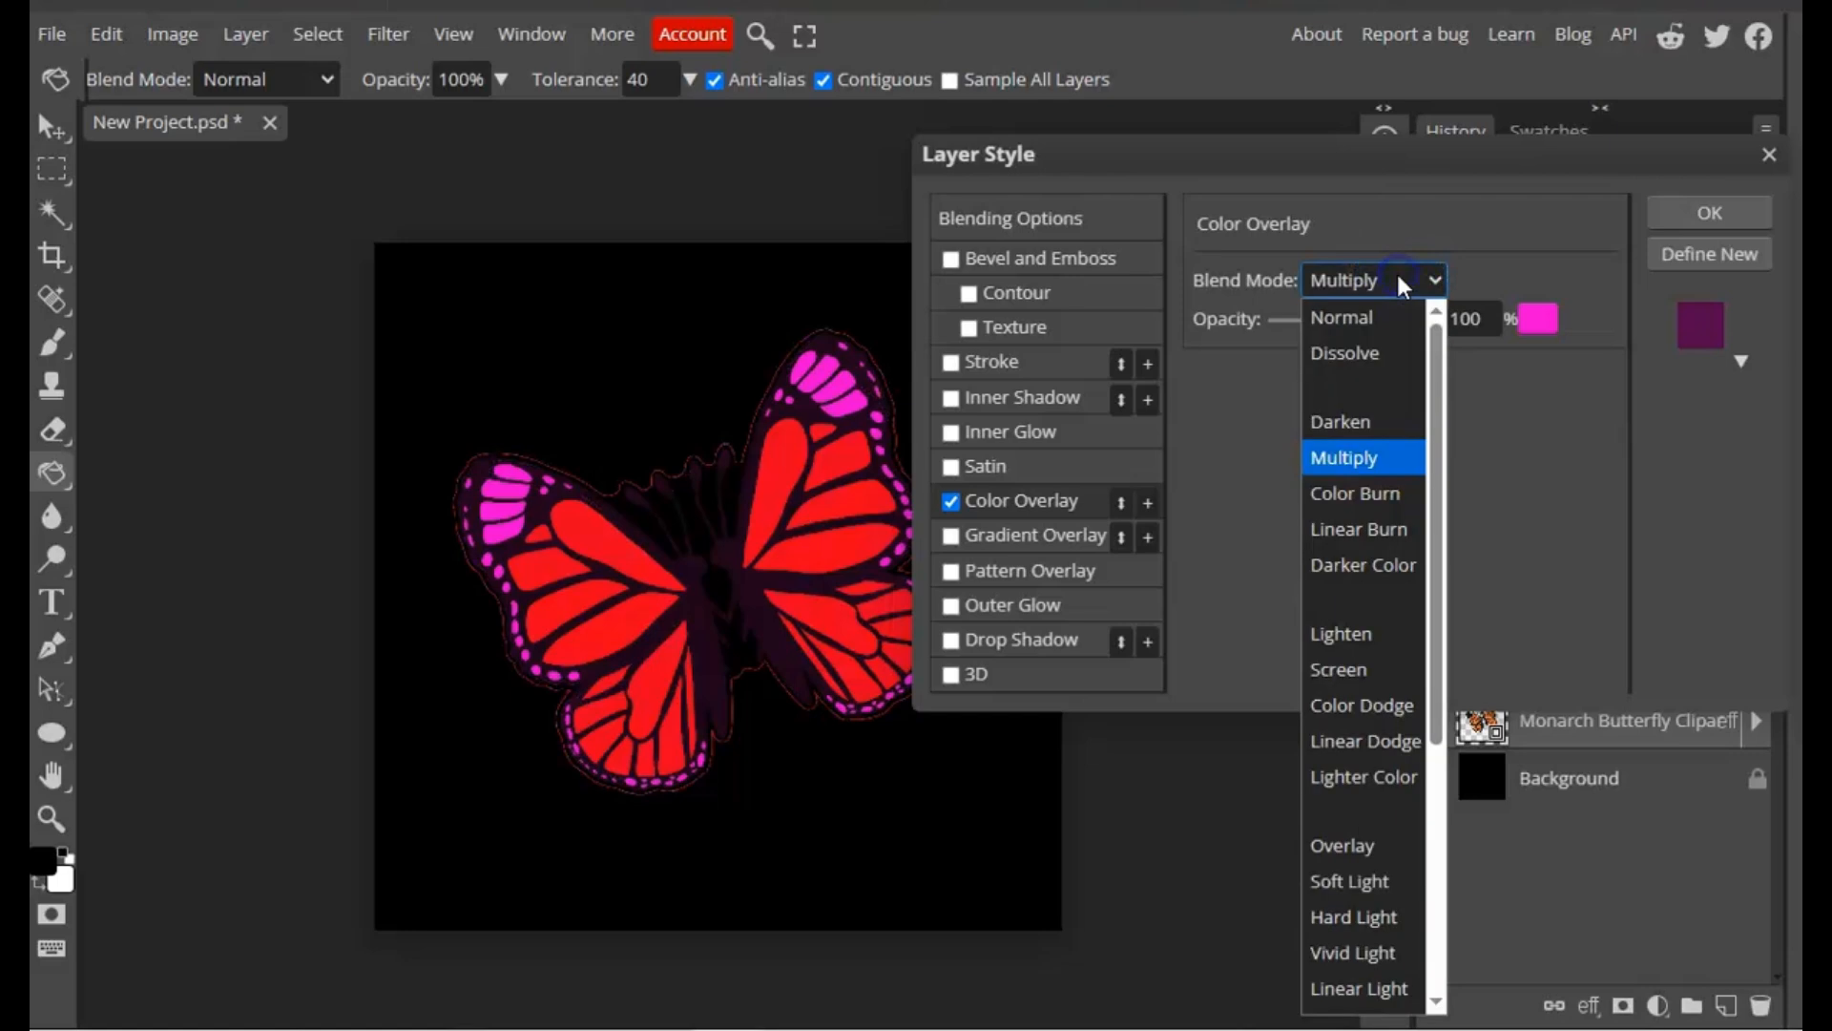
left_click(1374, 638)
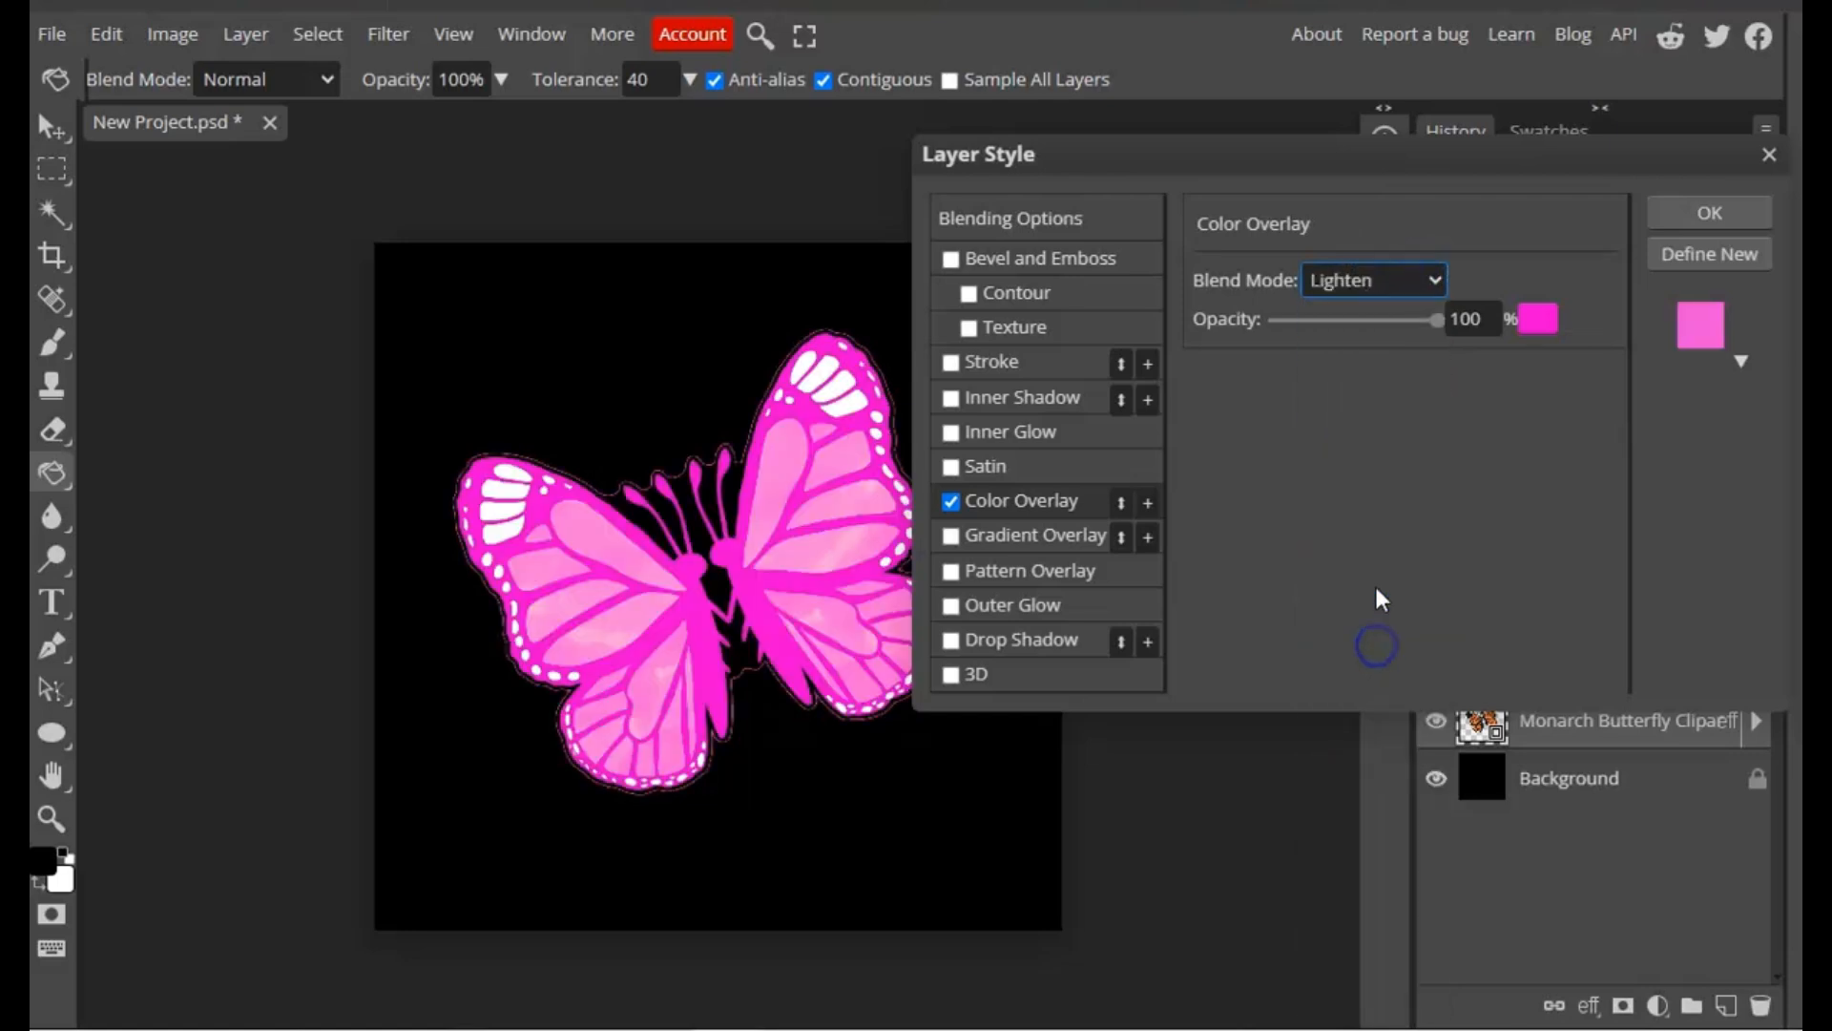
- Set the blend mode of the butterfly's Color Overlay to Hard Mix
left_click(1380, 269)
scroll(1361, 554, "down", 3)
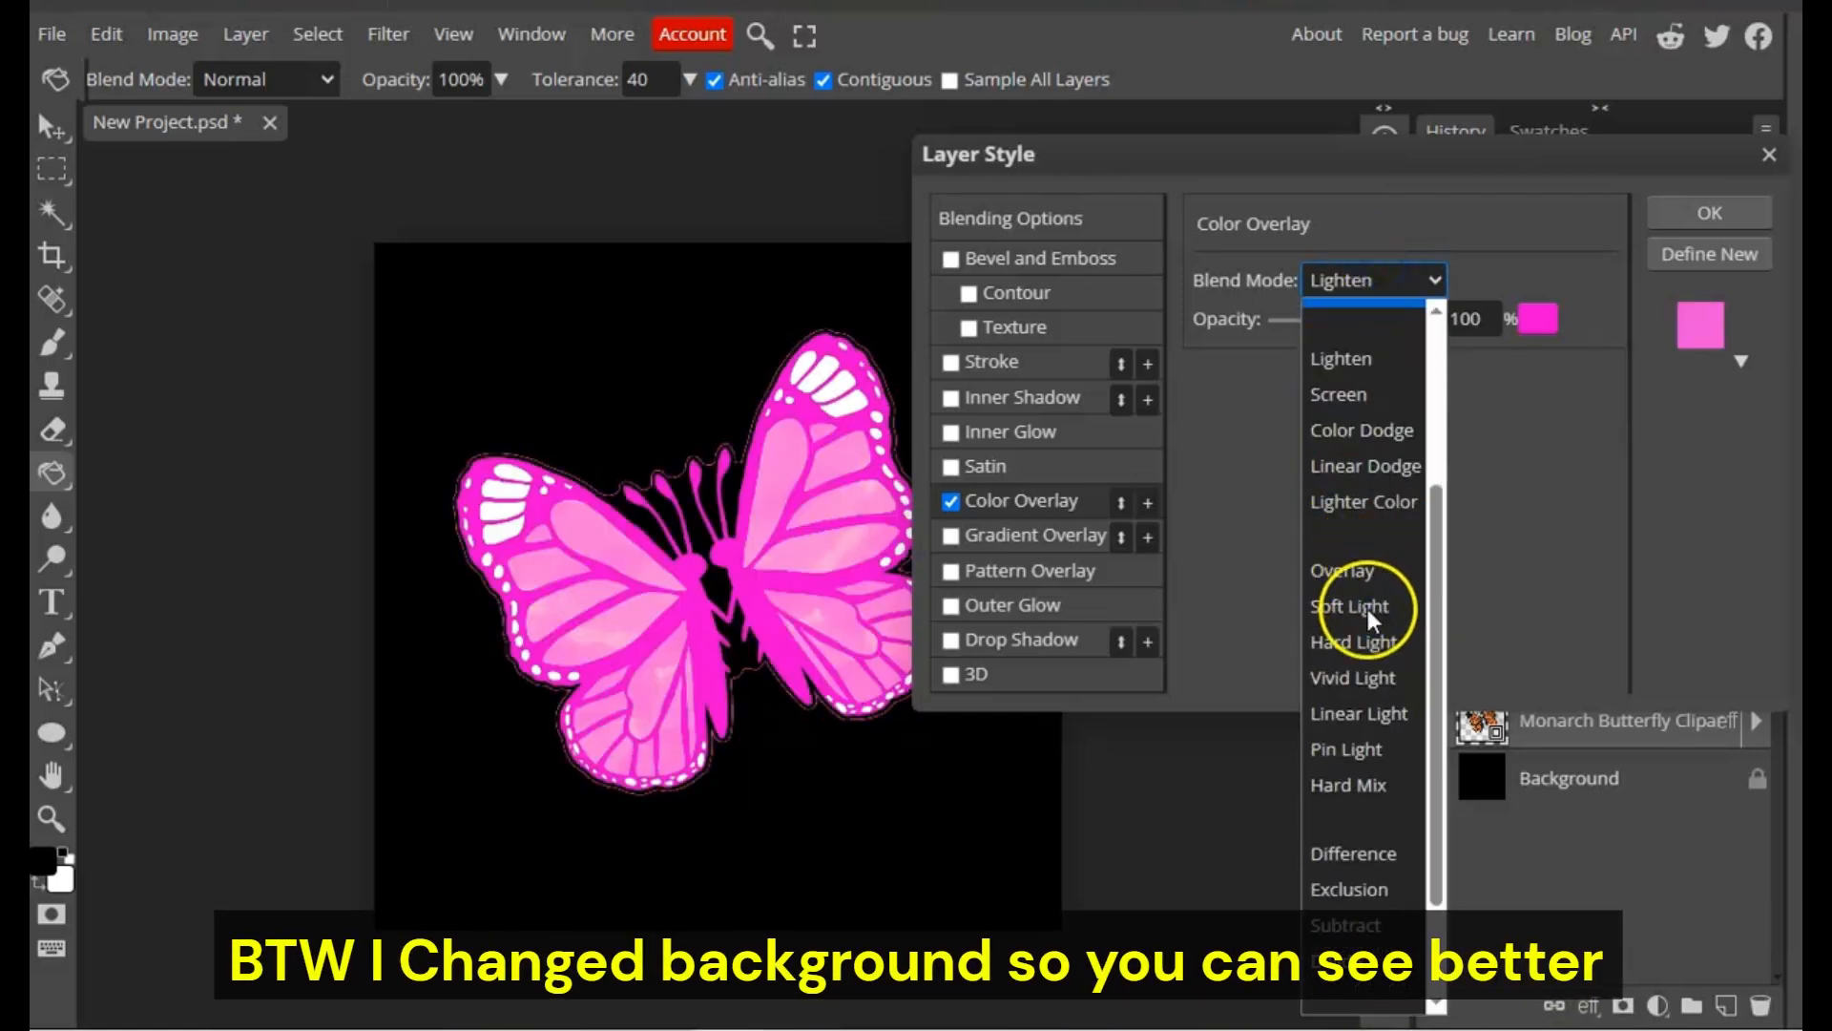
left_click(1374, 769)
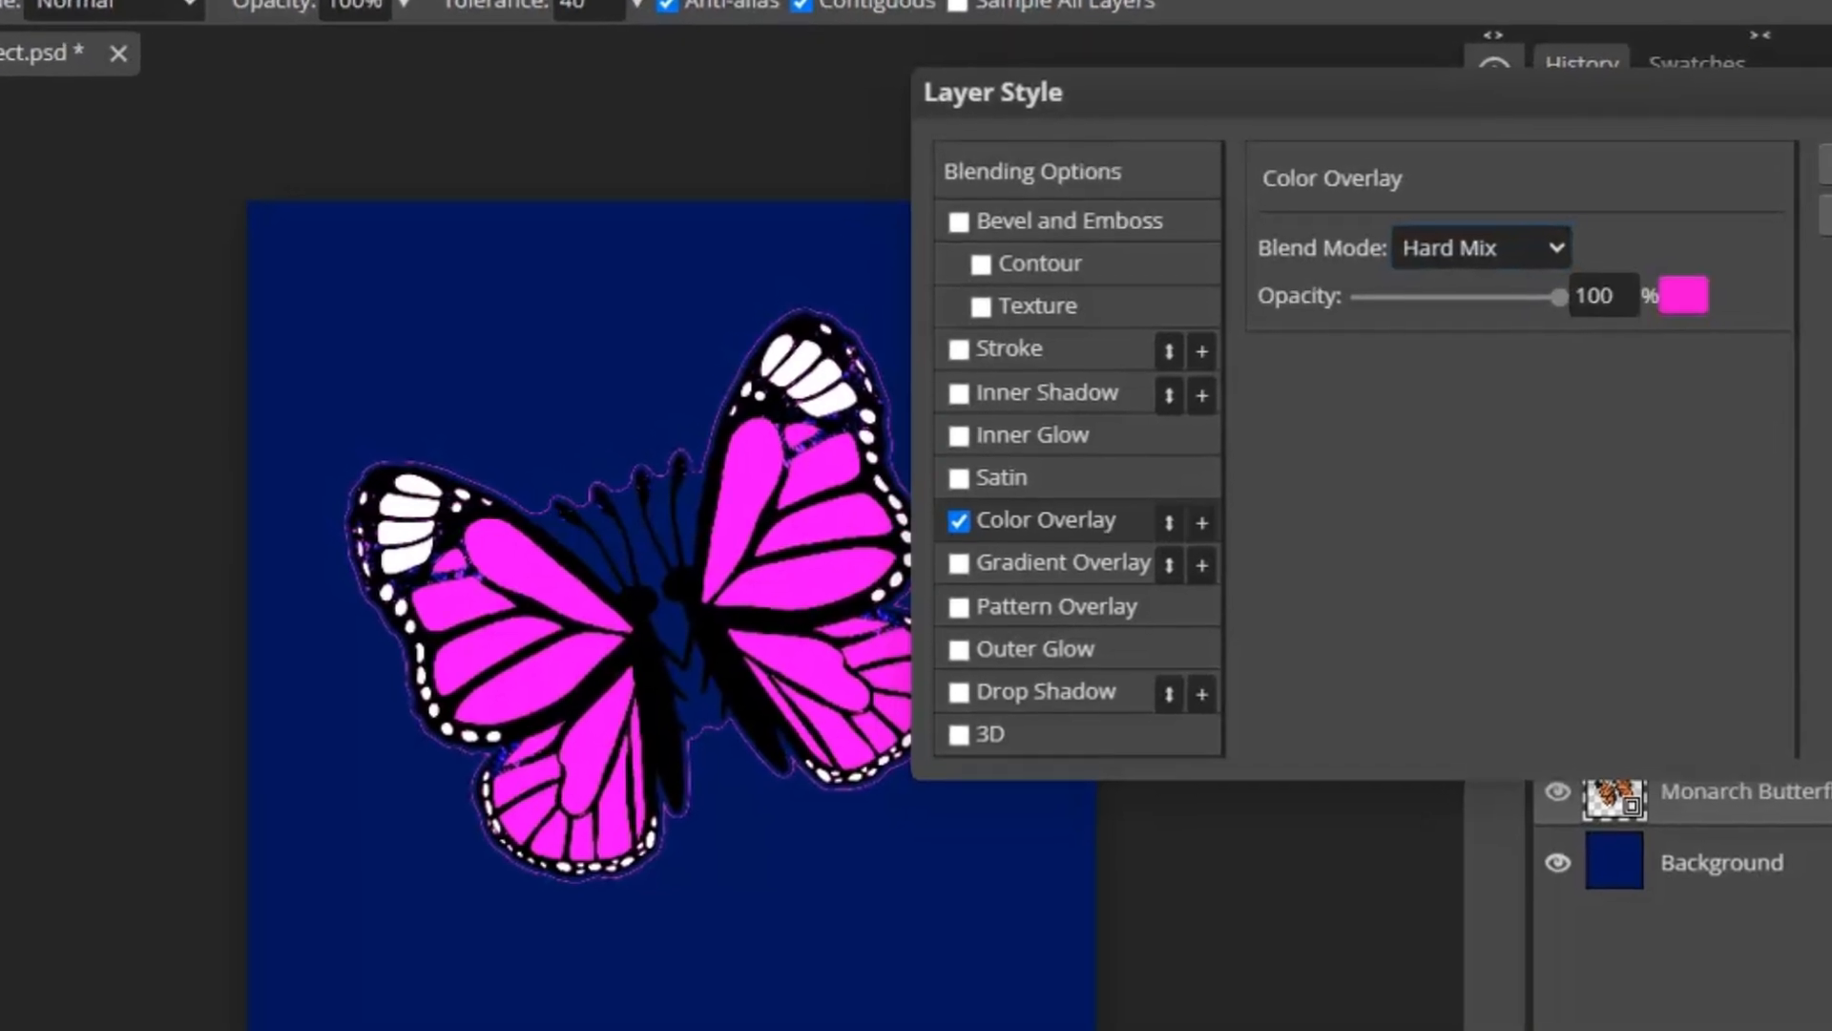
- Try the orange d48129 as the butterfly's Color Overlay colour
left_click(1683, 295)
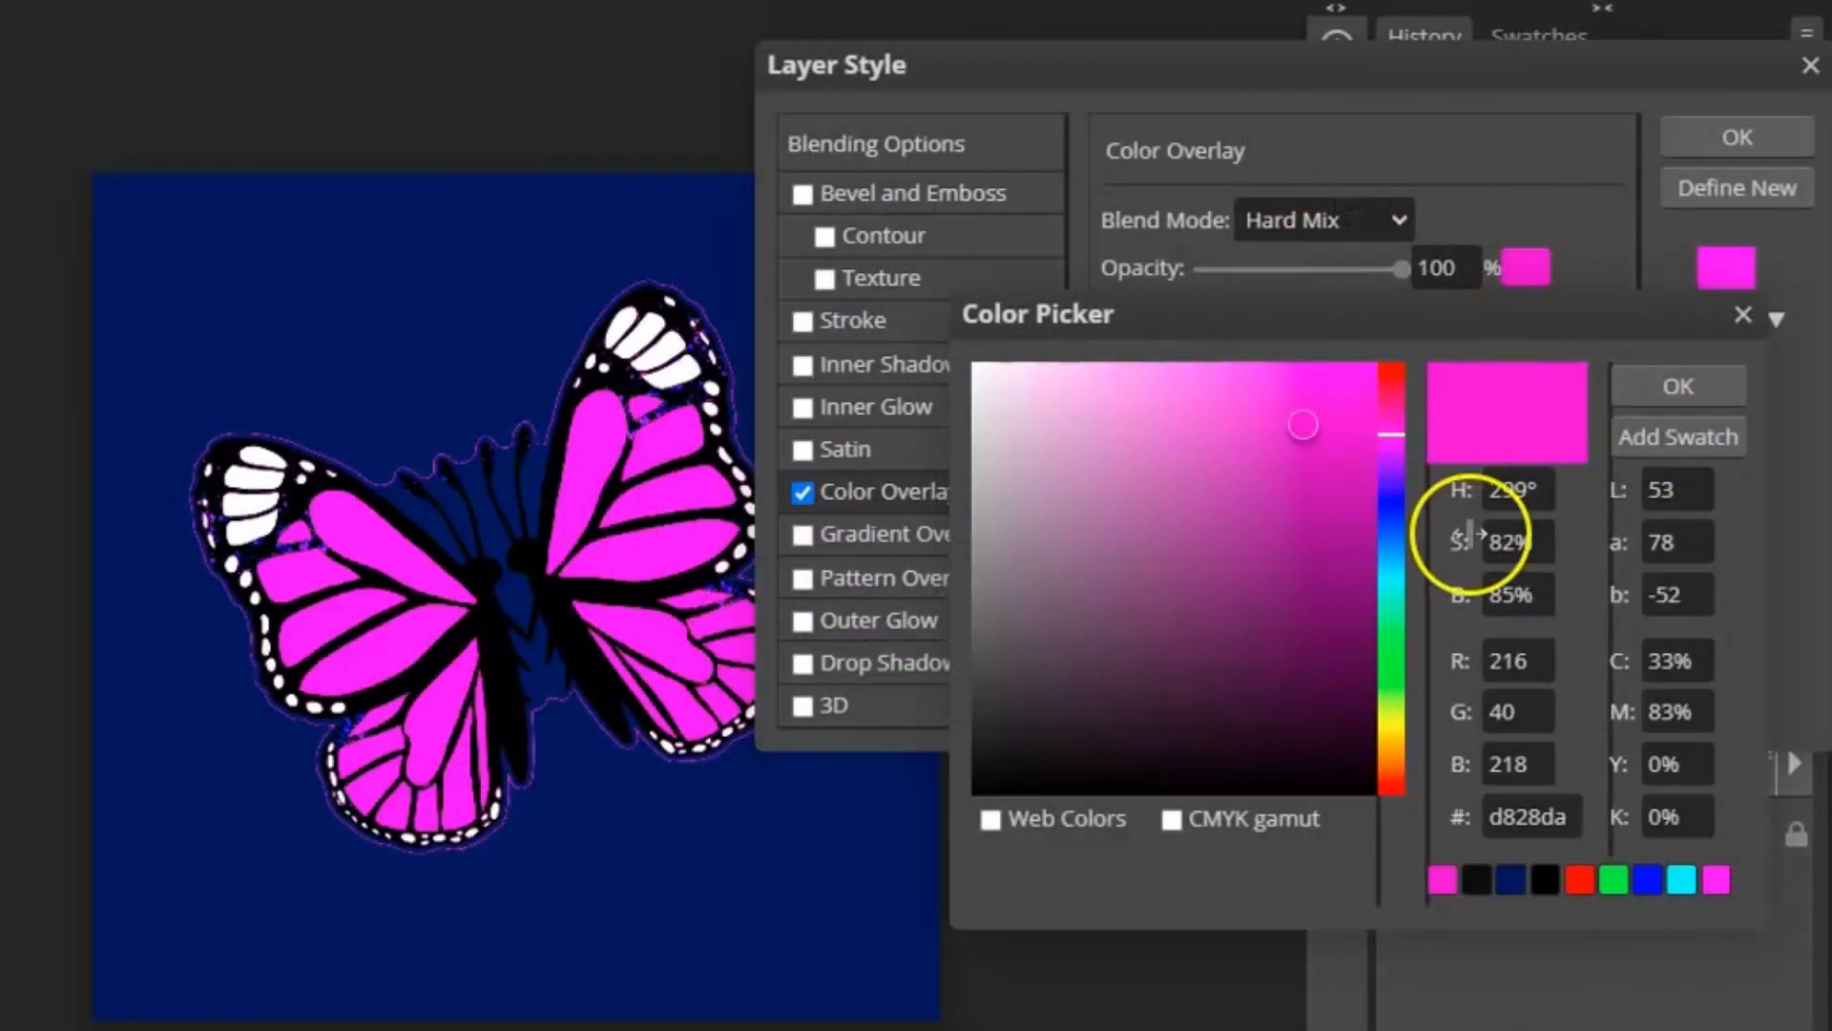
double_click(1539, 819)
type("d48129")
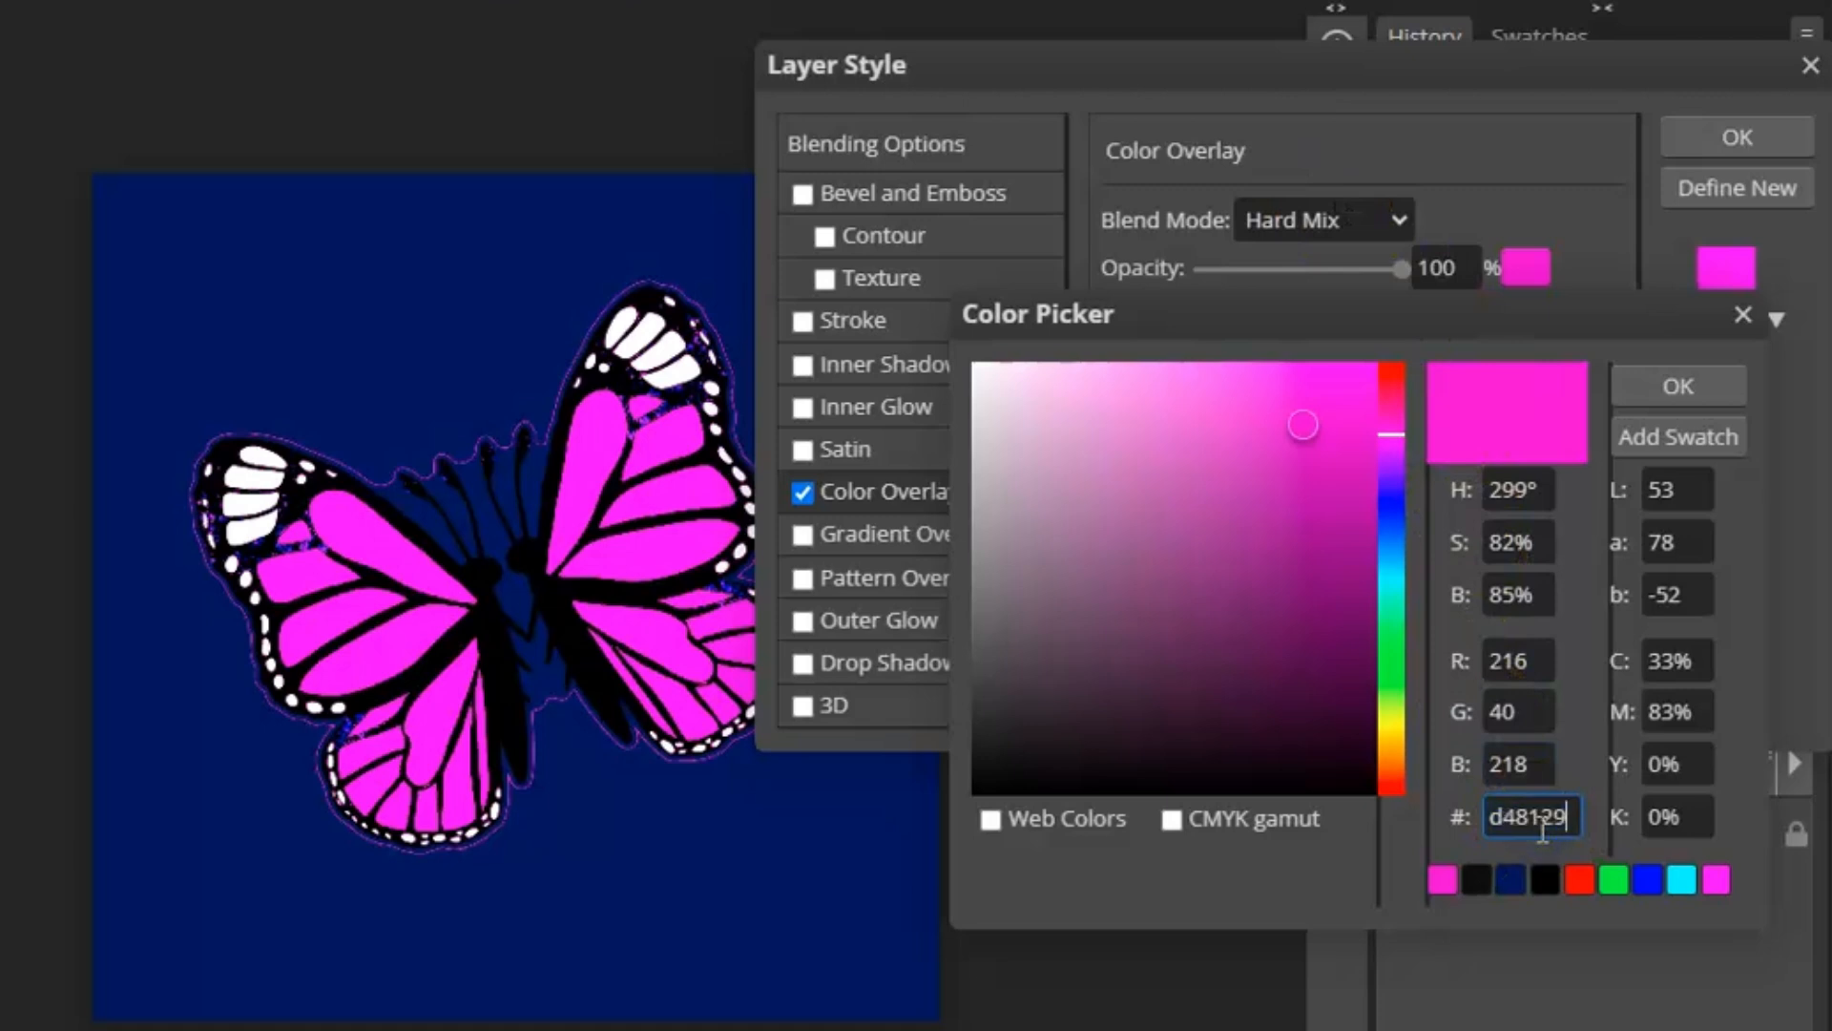
left_click(1679, 382)
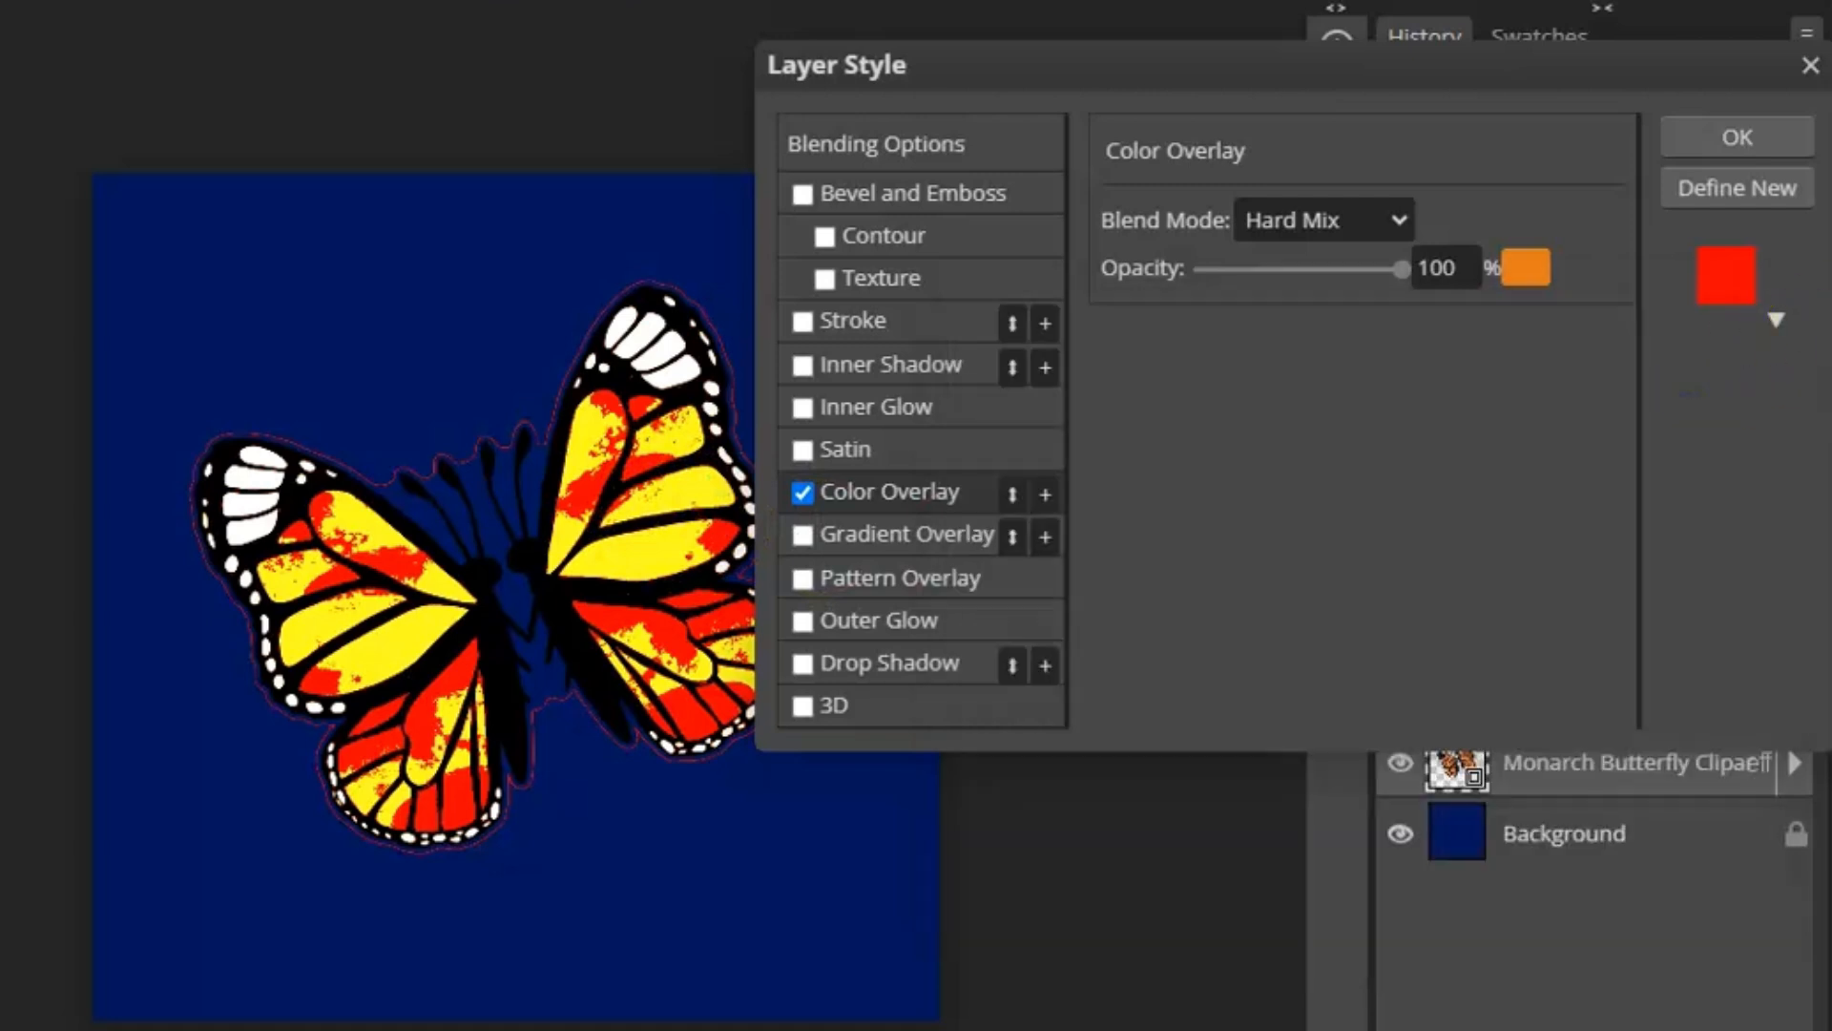
- Set the butterfly's Color Overlay colour to 2975d4, keep Hard Mix, and apply the layer style
left_click(1527, 268)
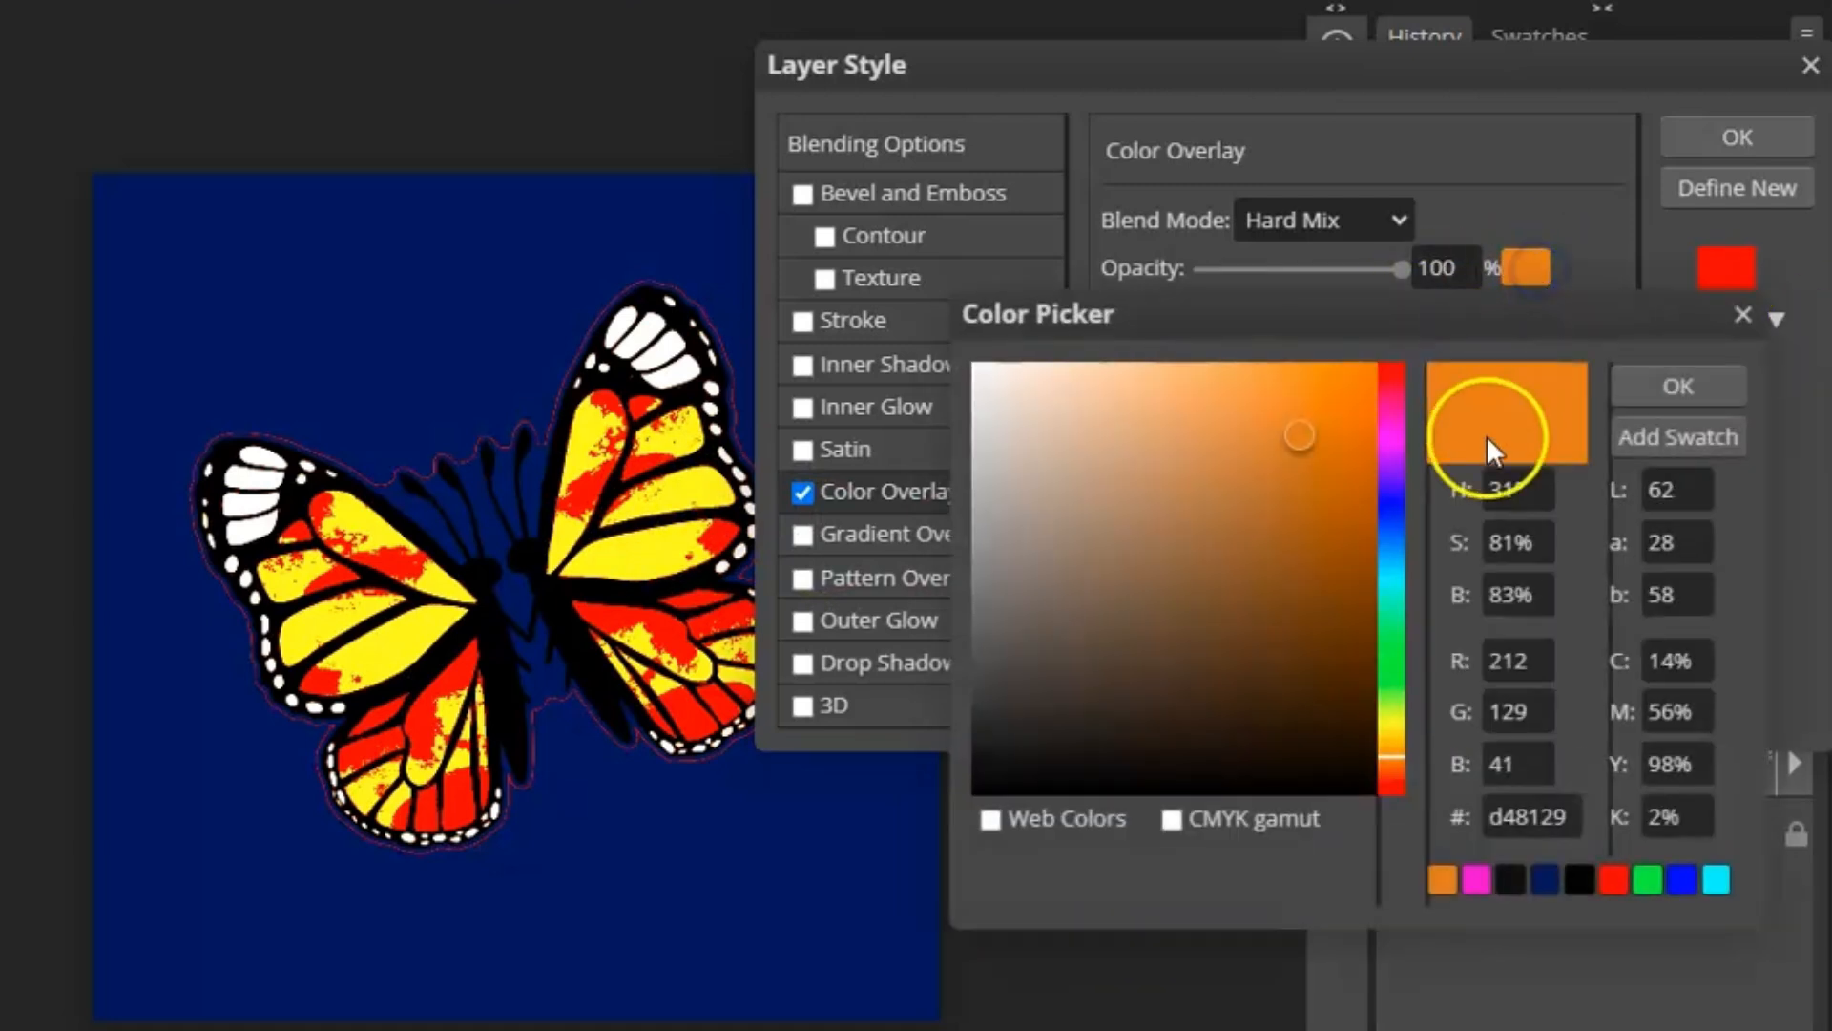
left_click(1542, 801)
double_click(1542, 799)
type("2975d4")
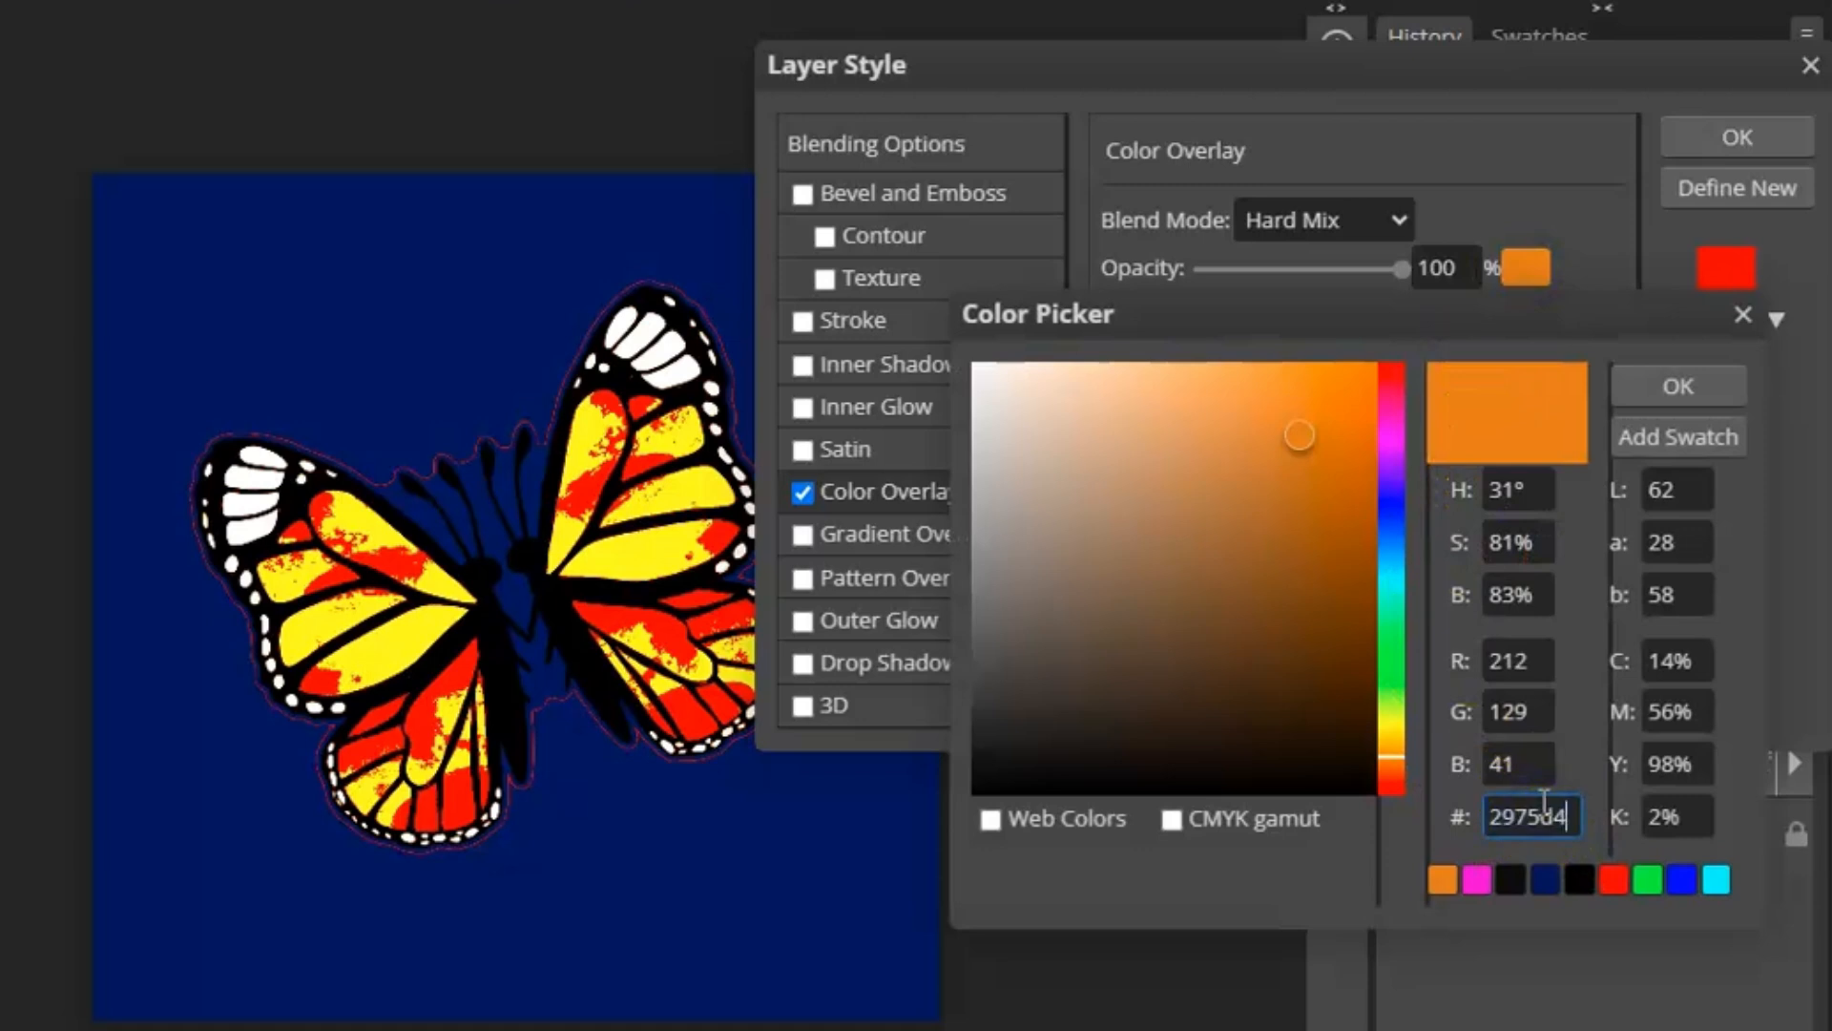
key("Return")
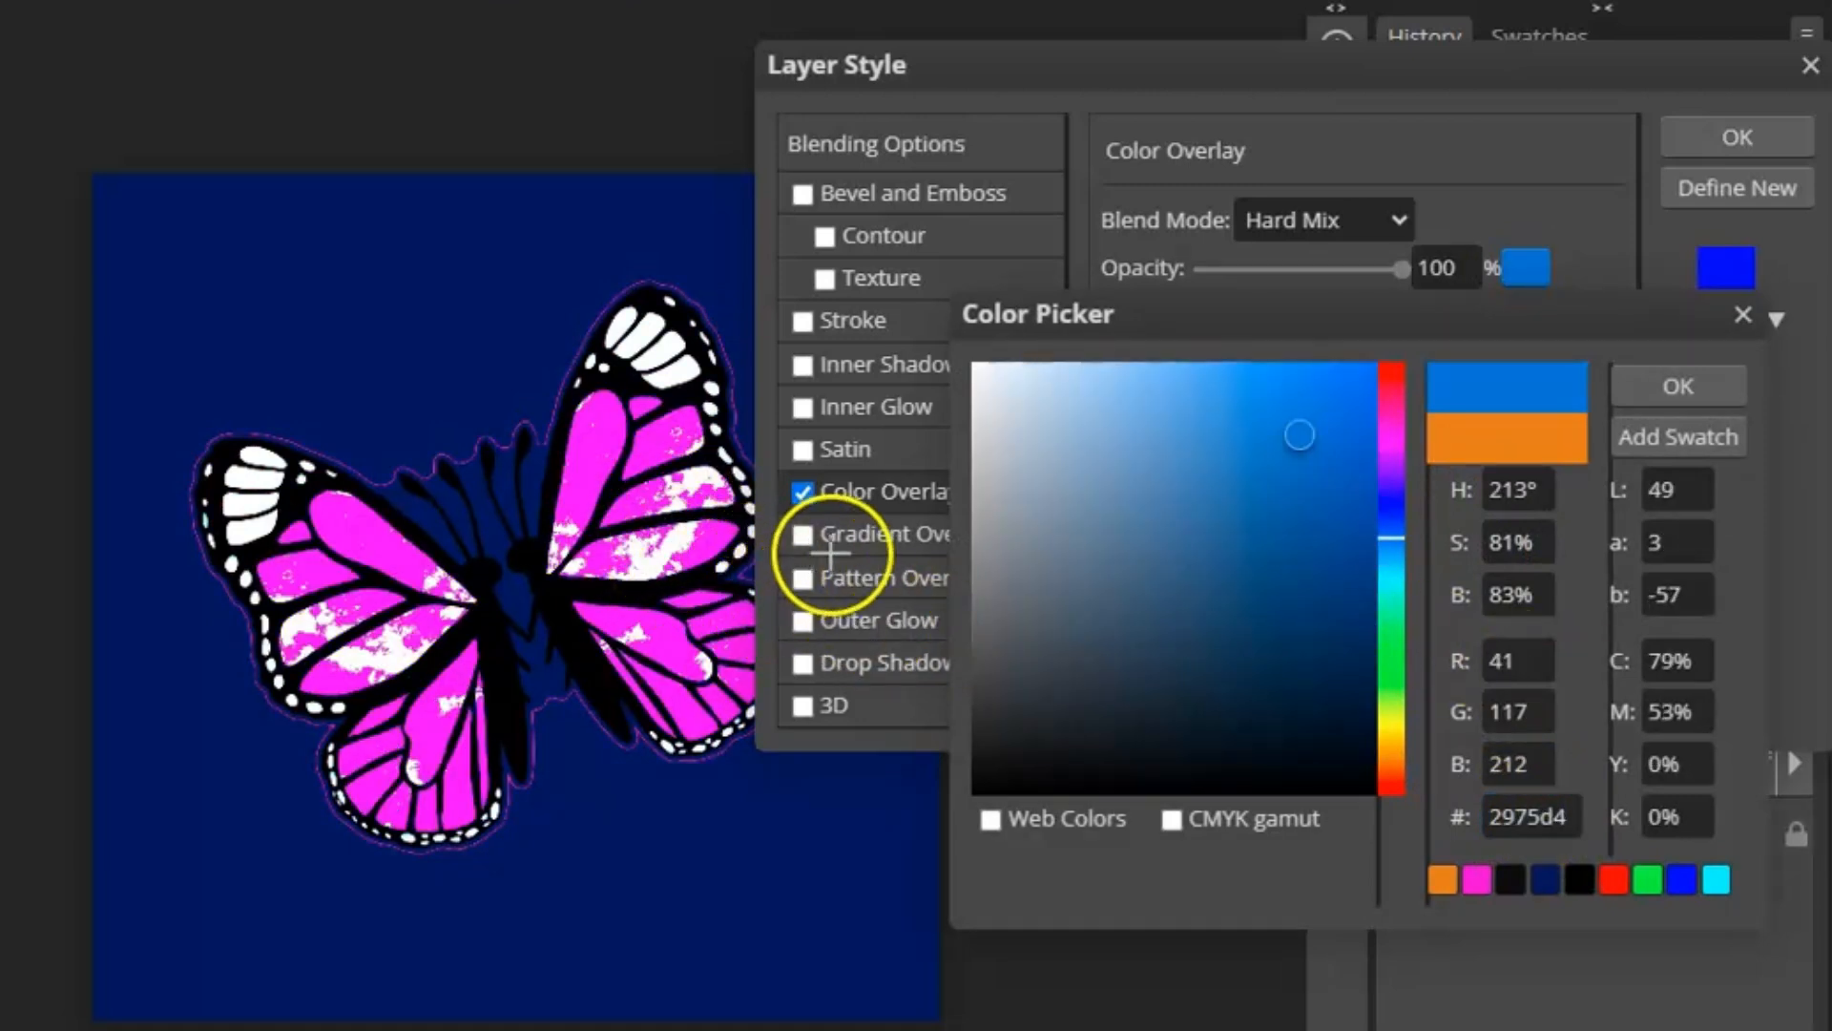
left_click(1668, 387)
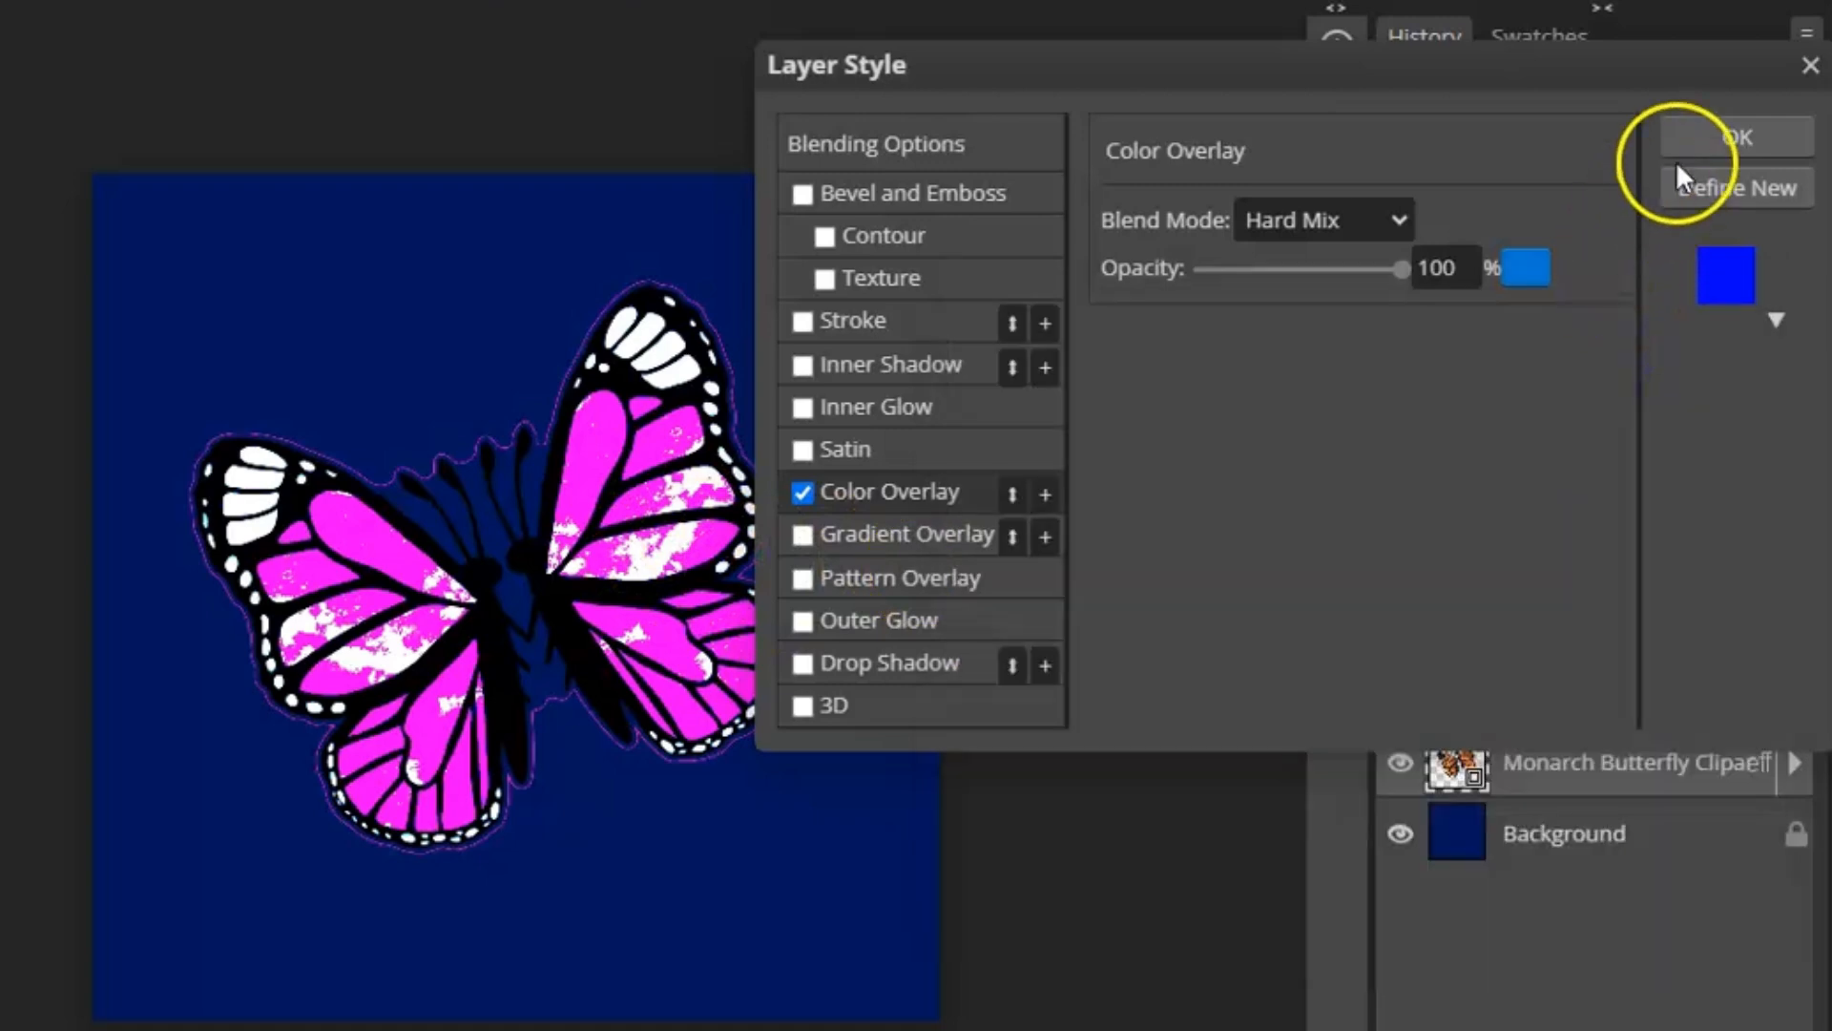
left_click(1361, 232)
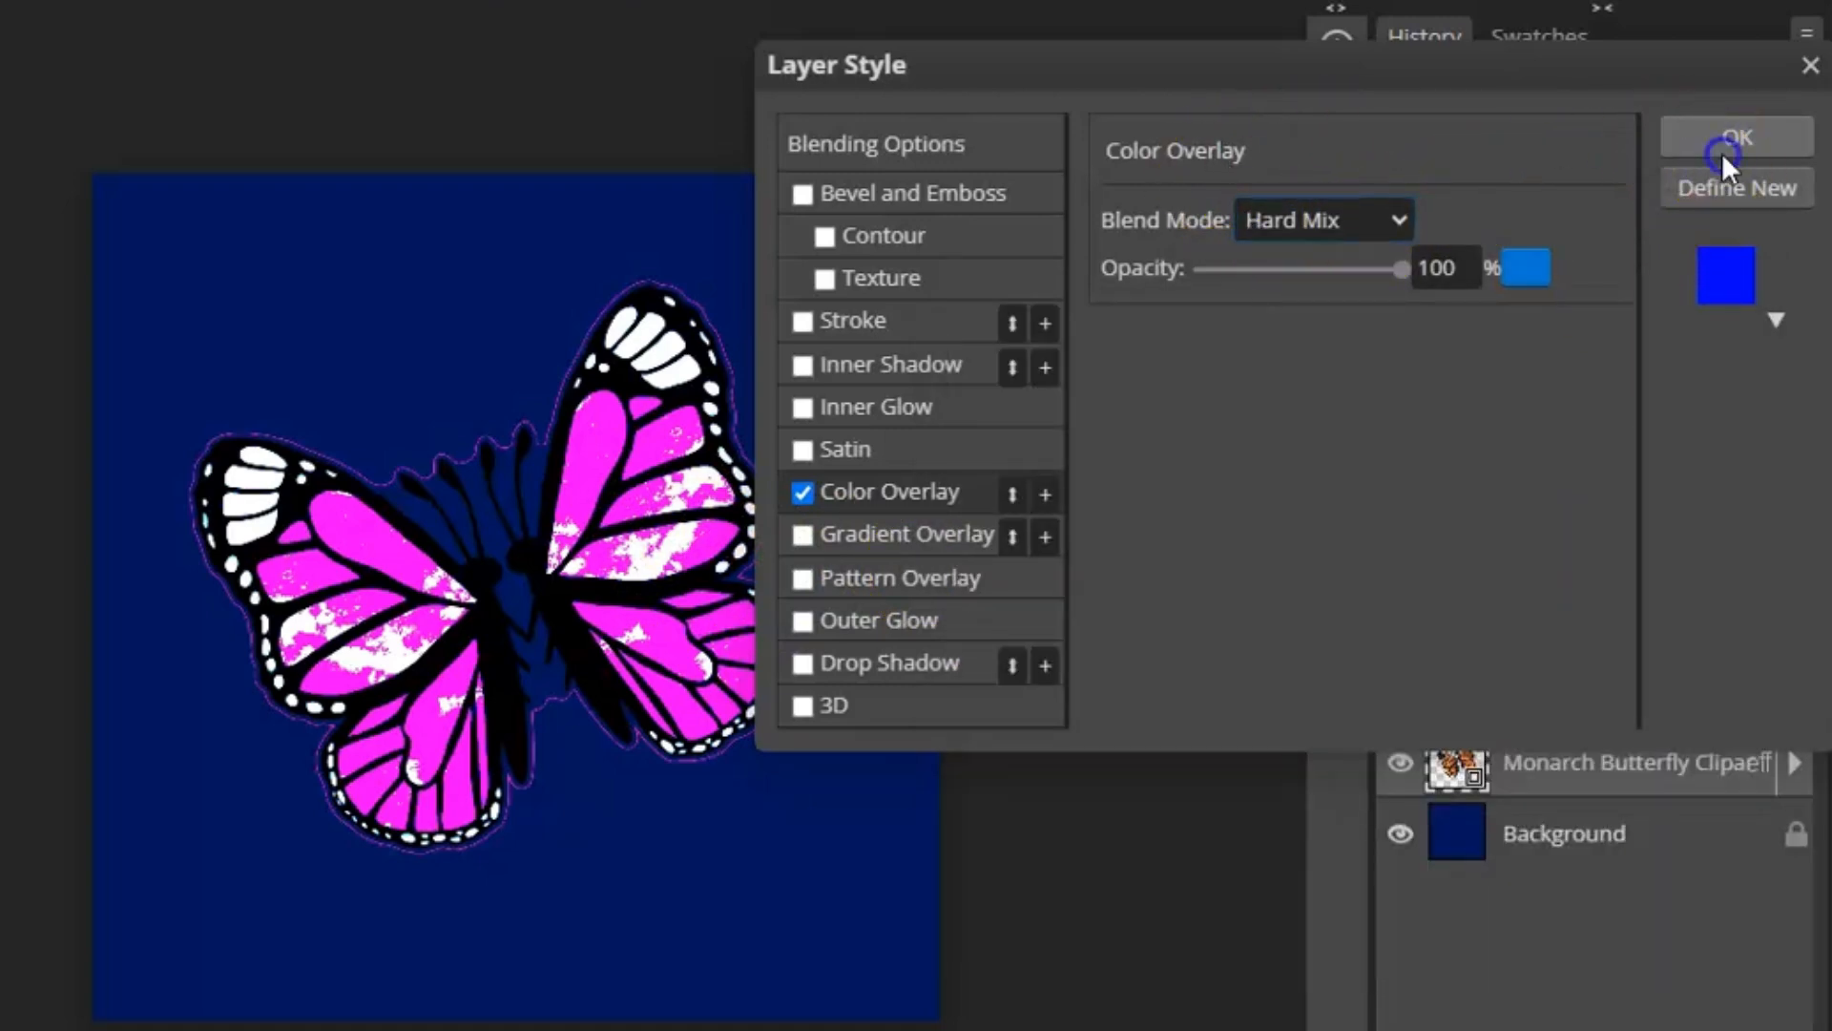
left_click(1722, 152)
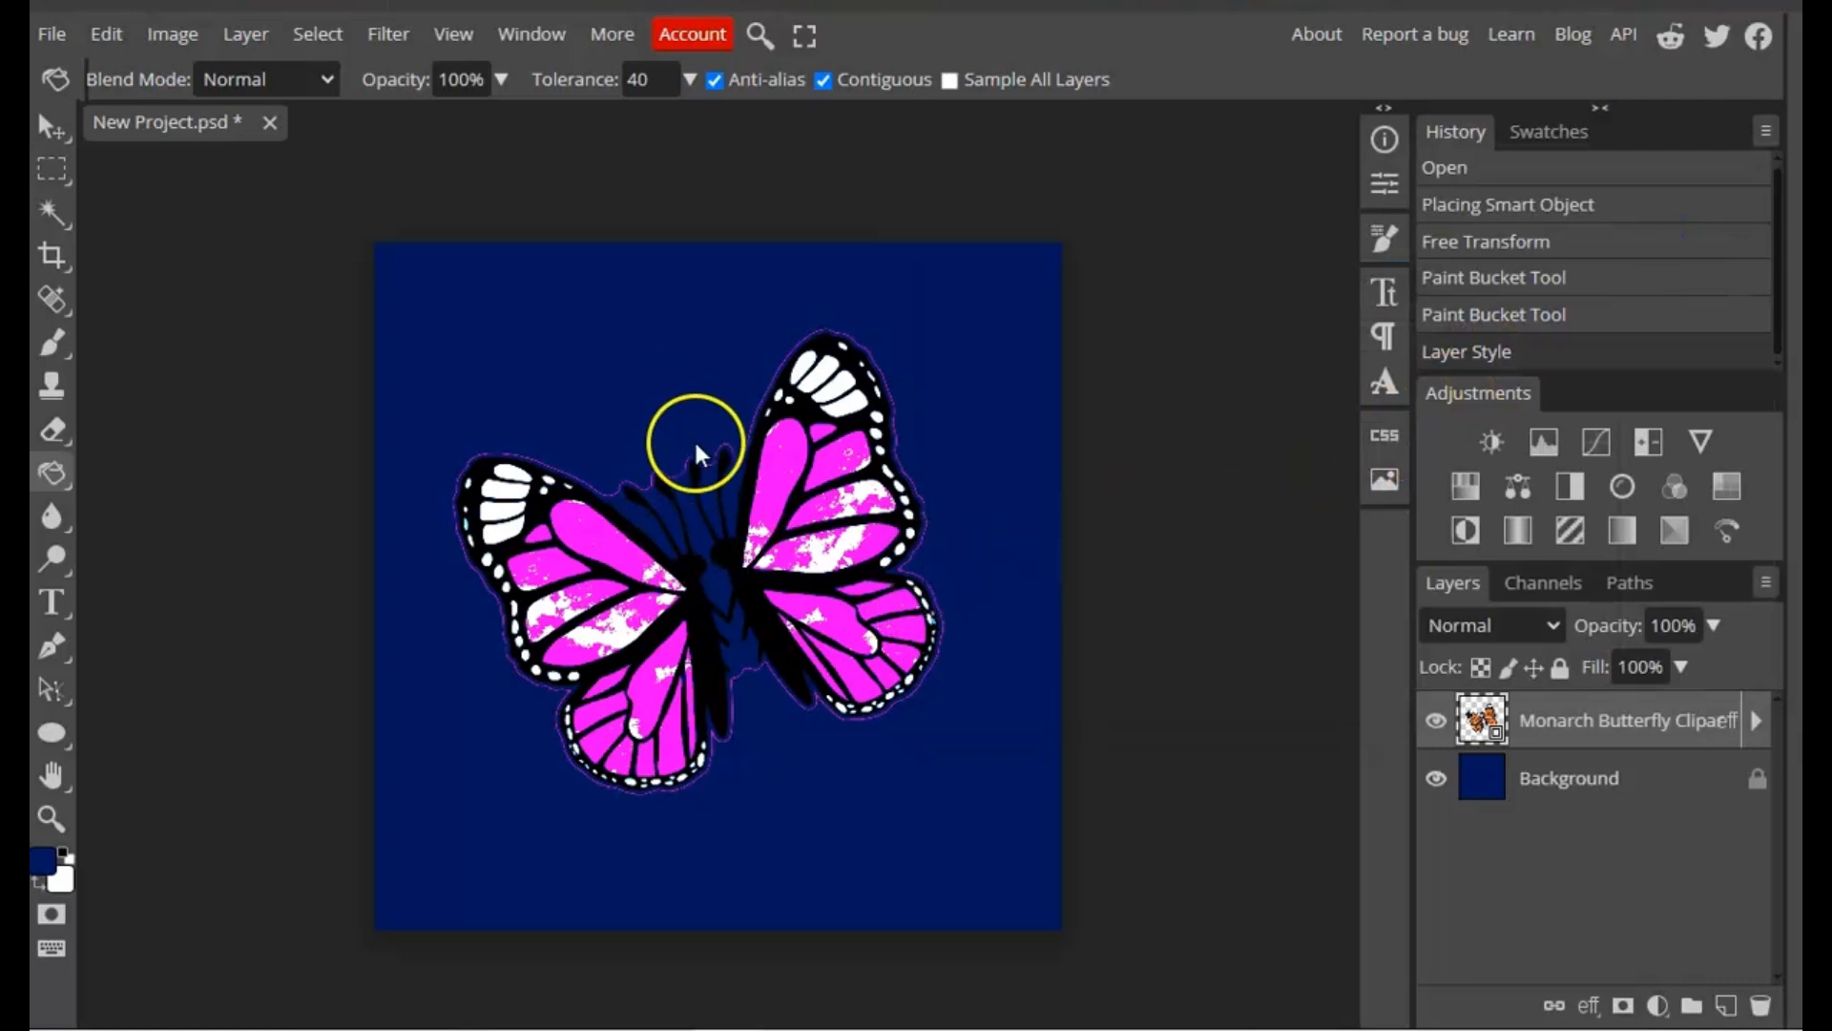
- Move the butterfly up toward the canvas's upper edge, leaving empty space beneath it
left_click(52, 127)
mouse_move(838, 644)
left_mouse_down()
mouse_move(864, 562)
mouse_move(847, 659)
left_mouse_up()
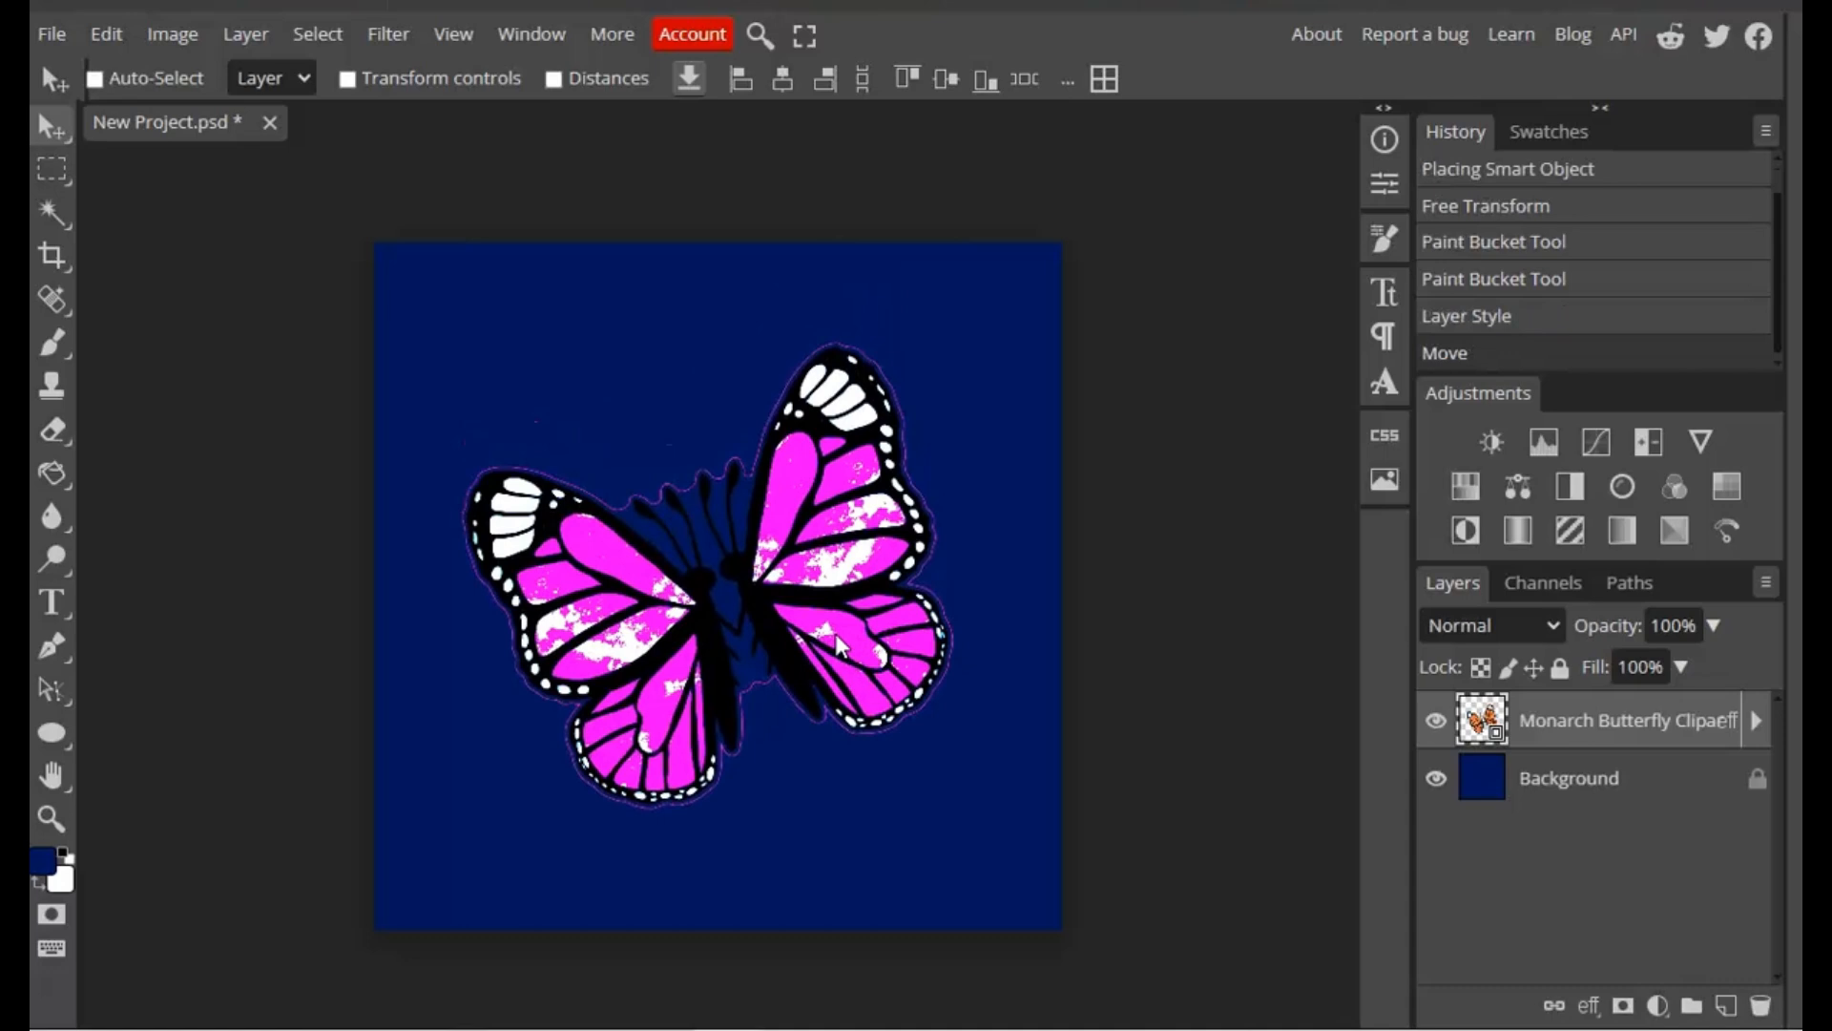
- Add the text "you give me butterlies" below the butterfly in Nayla Script at 150 px
left_click(63, 599)
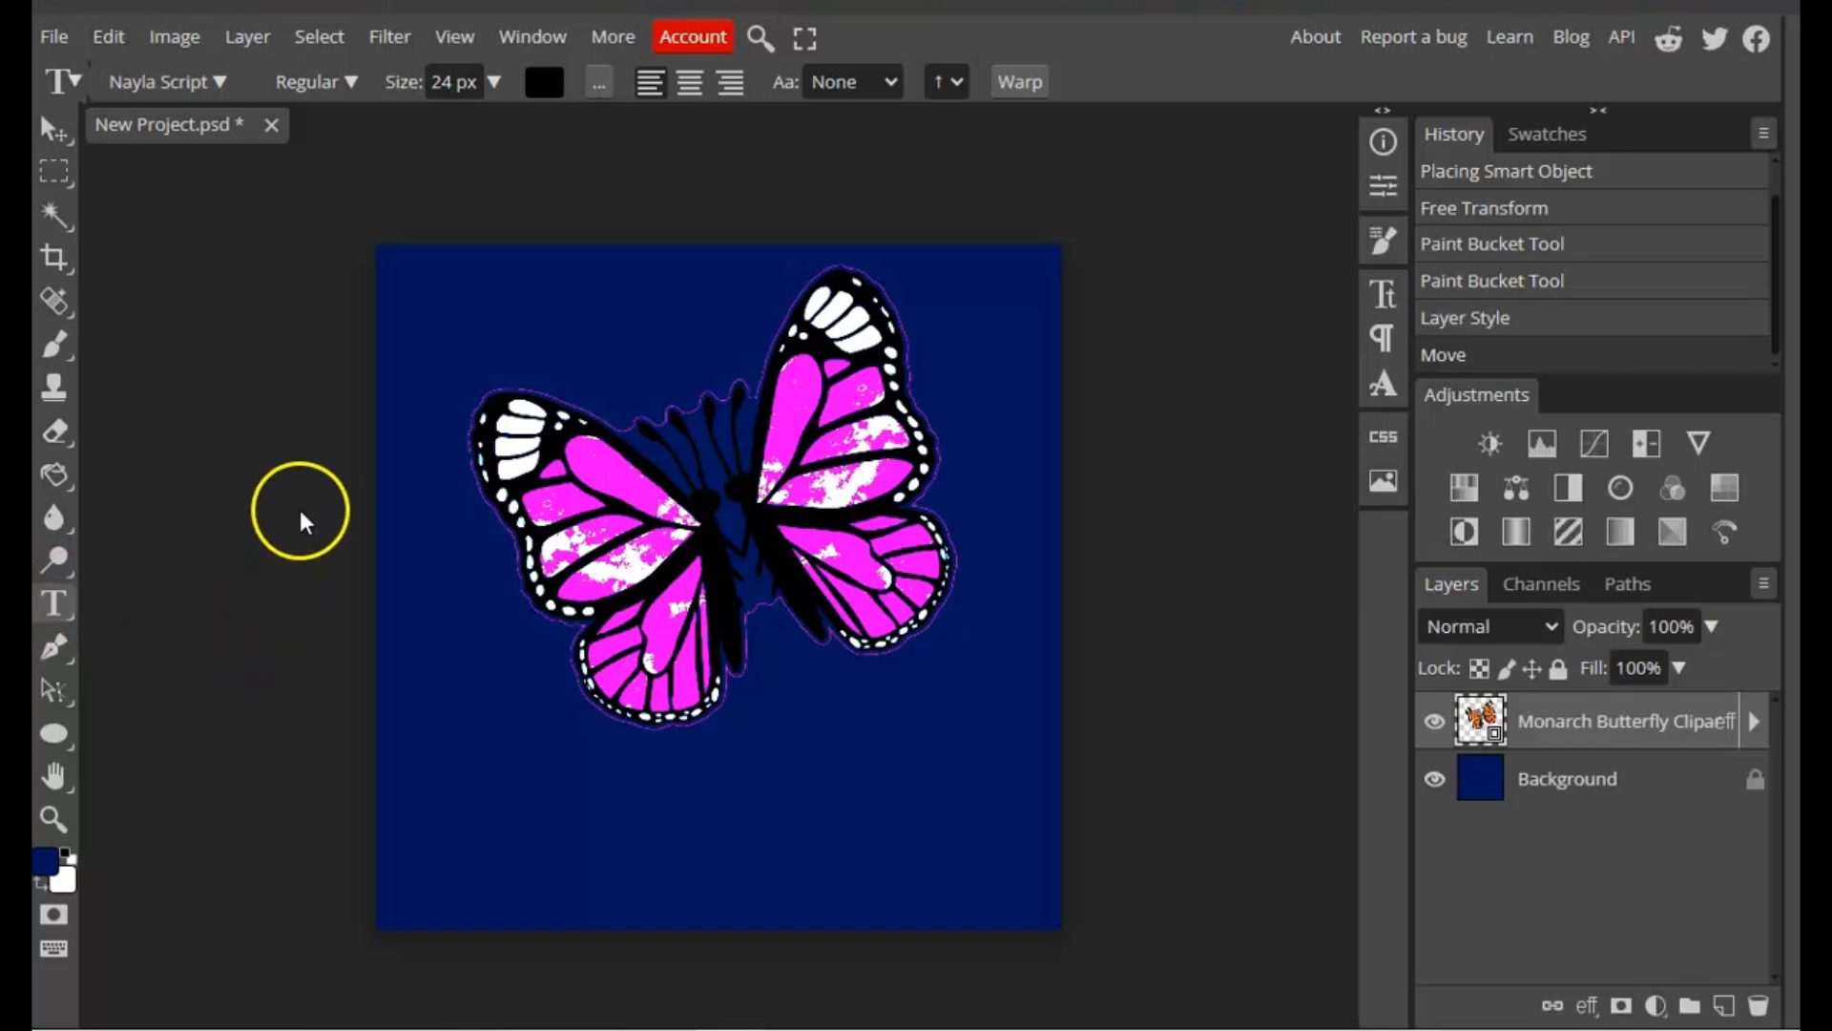
left_click(644, 821)
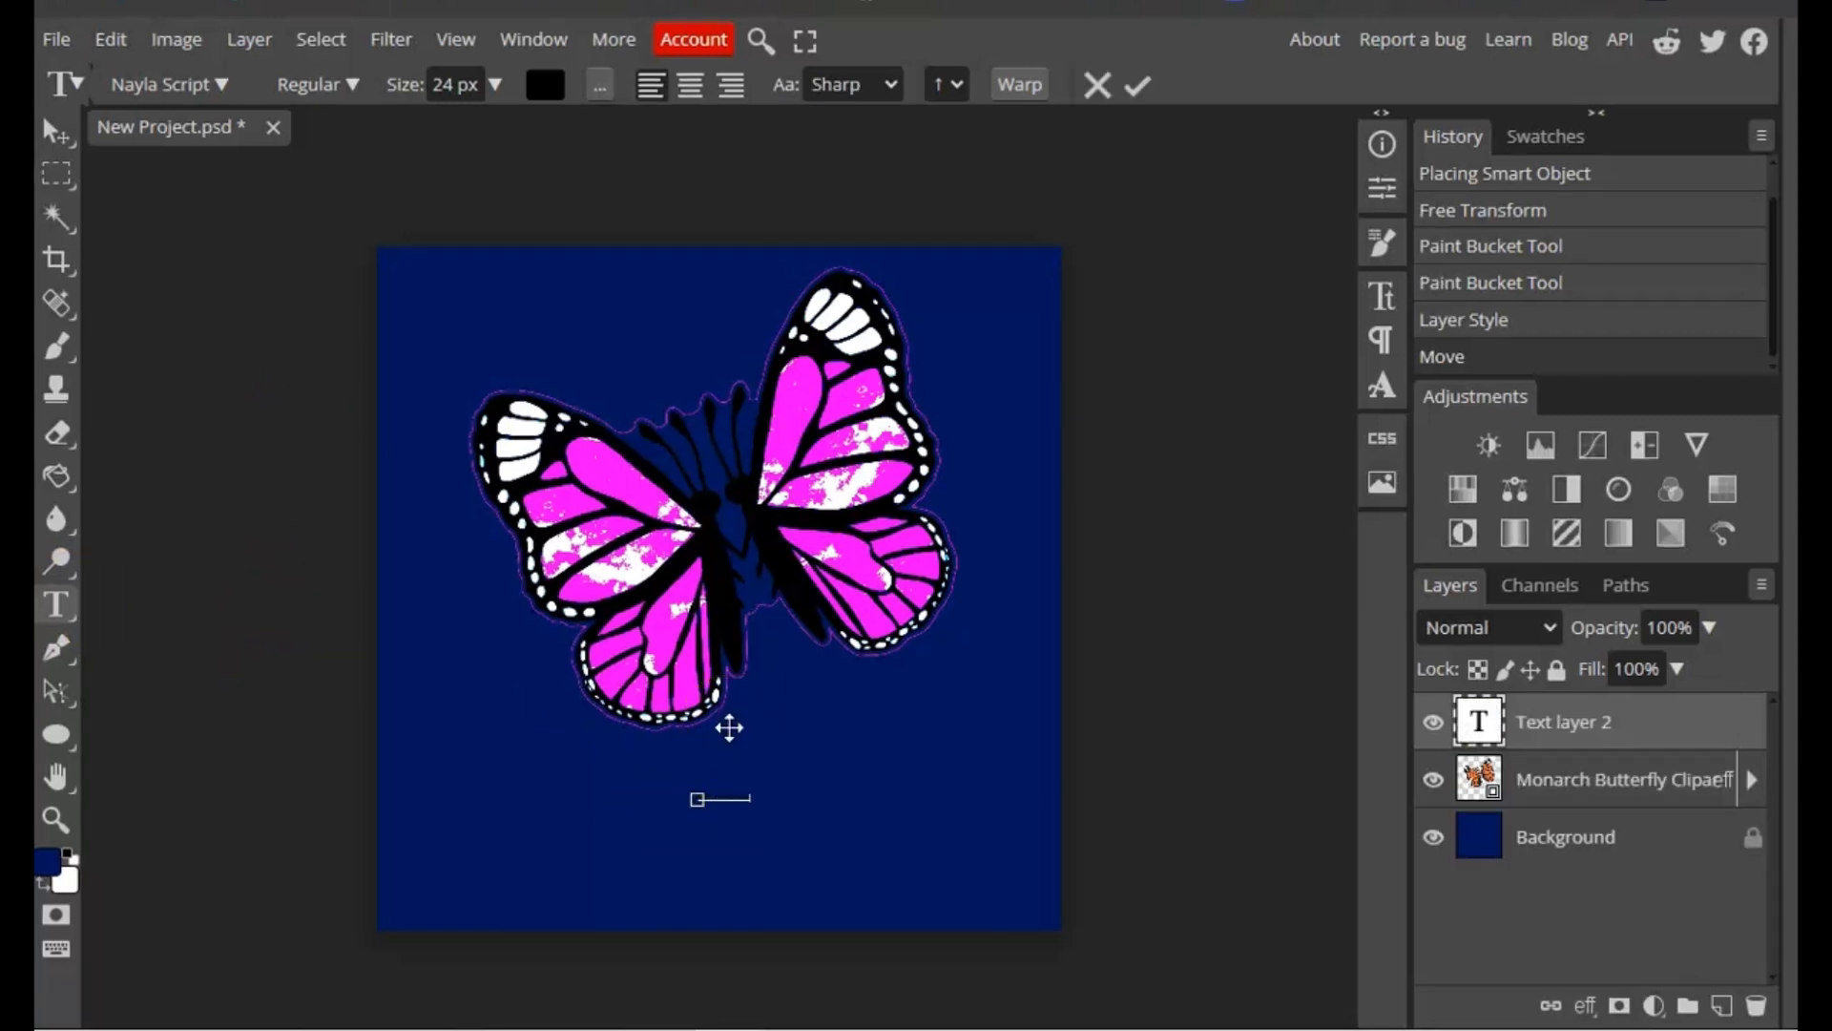
triple_click(729, 800)
left_click(493, 84)
left_click_drag(471, 124, 506, 128)
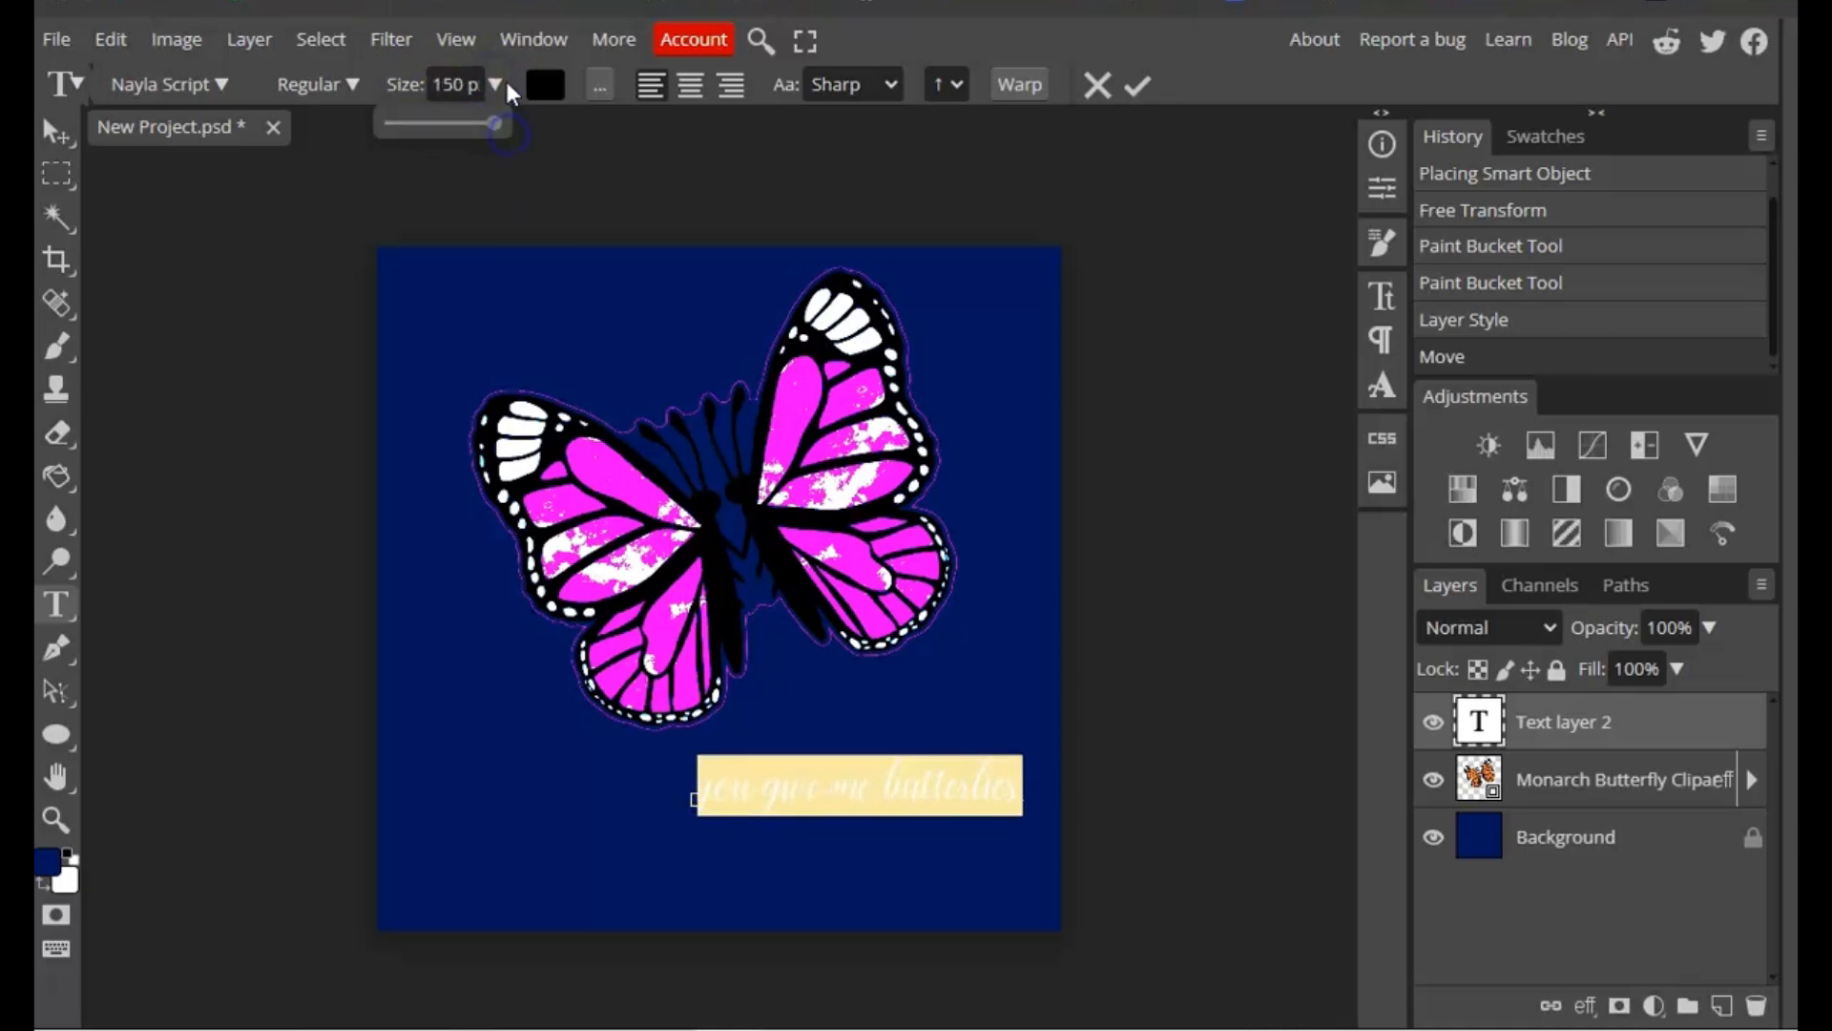
left_click(1136, 85)
- Reposition the text under the butterfly and scale it up to about 174% so it spans most of the canvas width
left_click(55, 132)
left_click_drag(971, 814, 933, 827)
left_click(110, 39)
left_click(191, 716)
left_click_drag(1034, 861, 1048, 870)
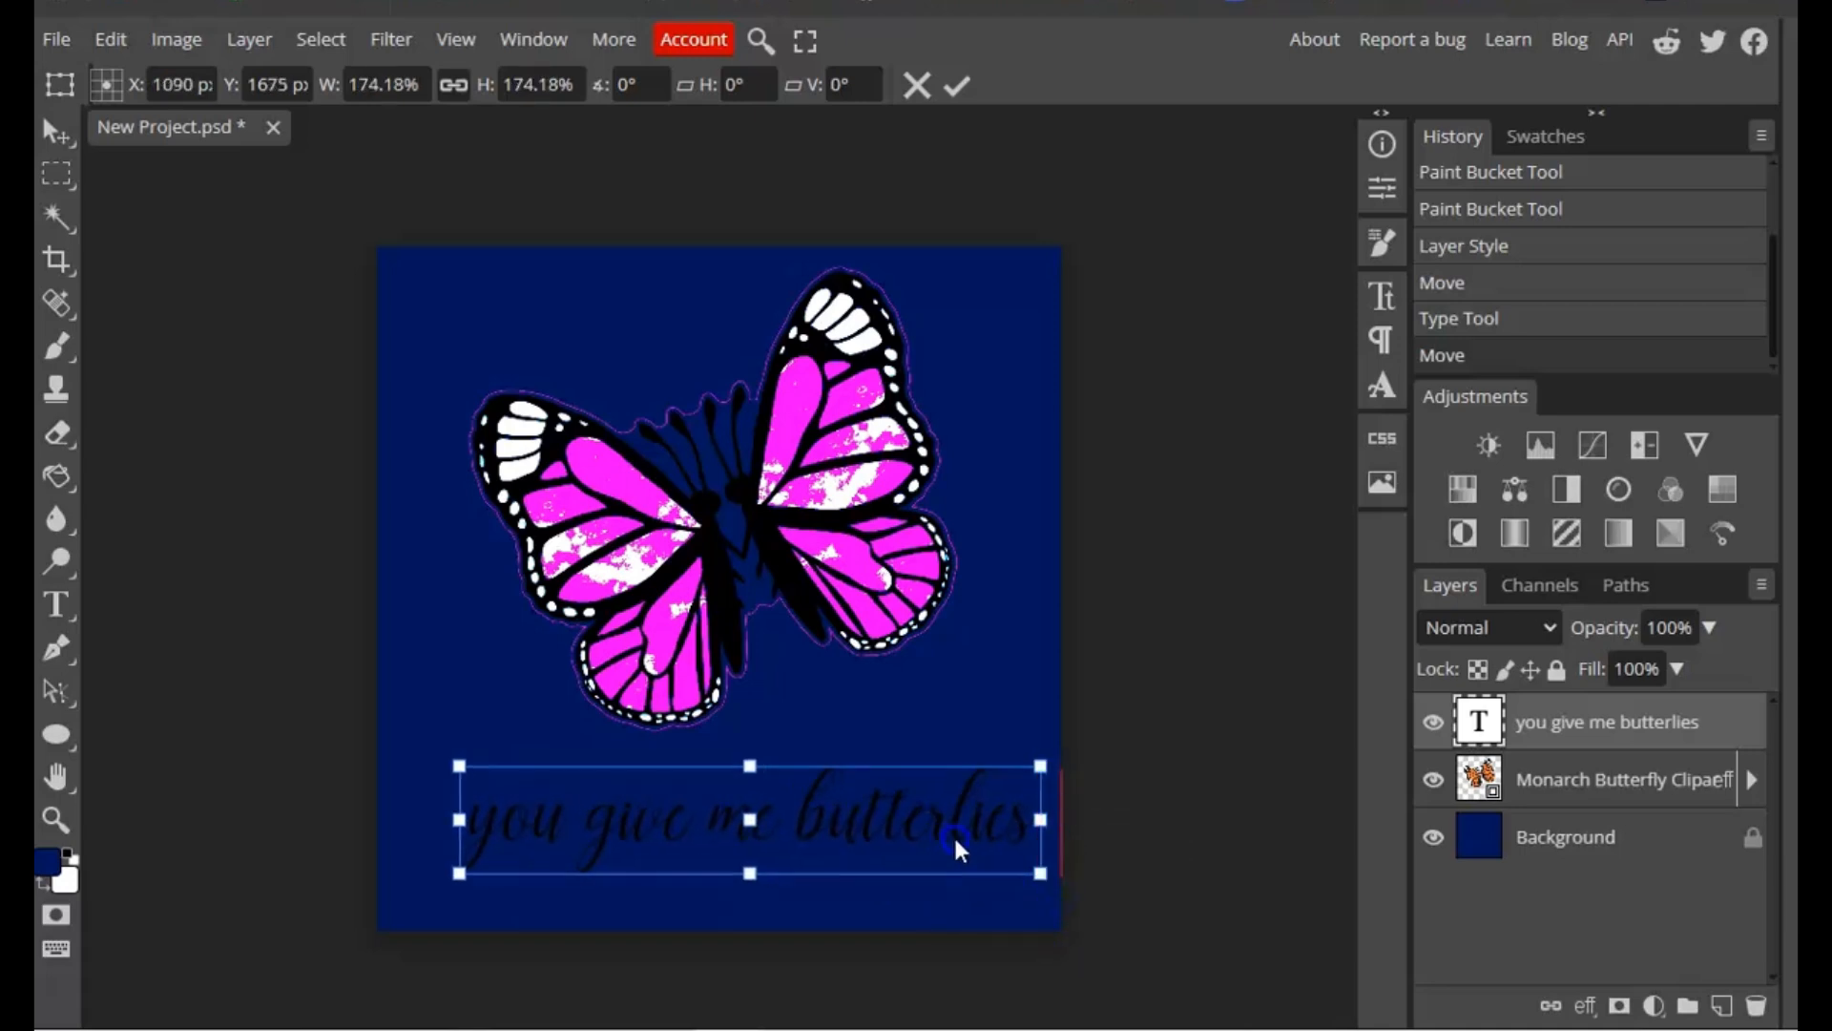
left_click(957, 84)
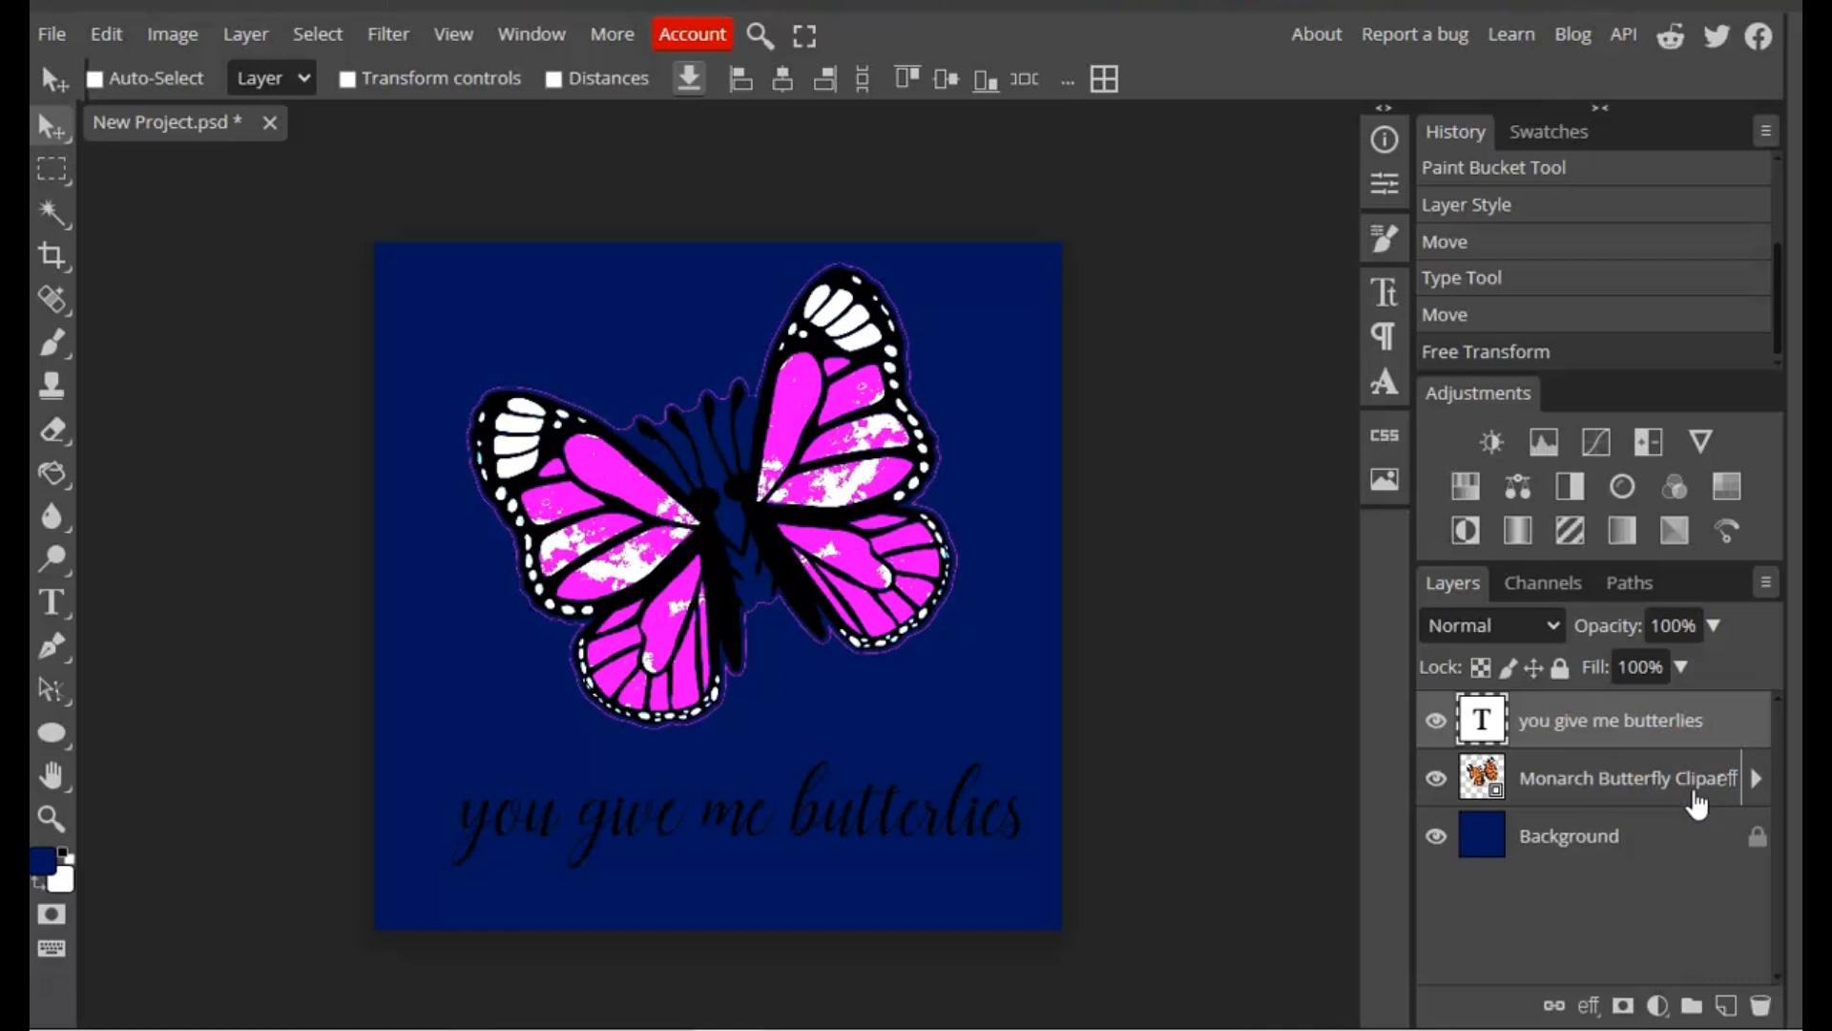
- Open the butterfly layer's Layer Style settings and enable Outer Glow, keeping the butterfly in view
double_click(1694, 791)
left_click(1730, 784)
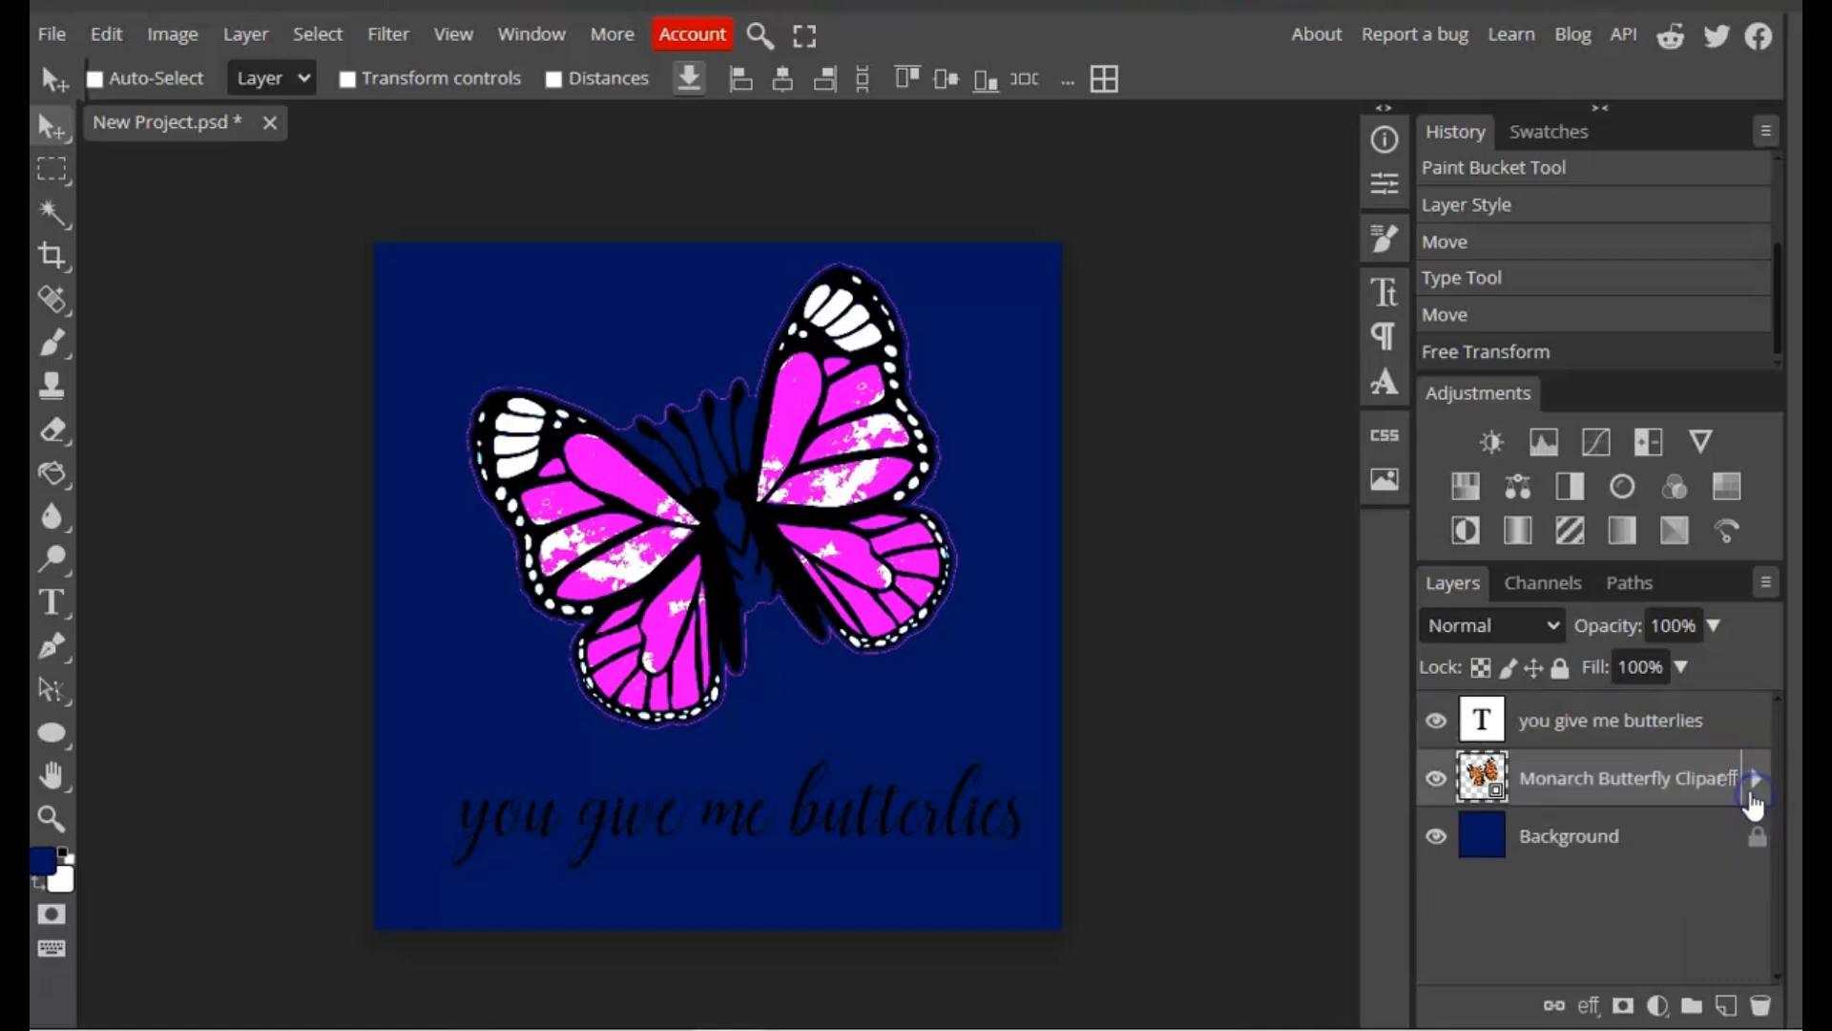
left_click(1730, 786)
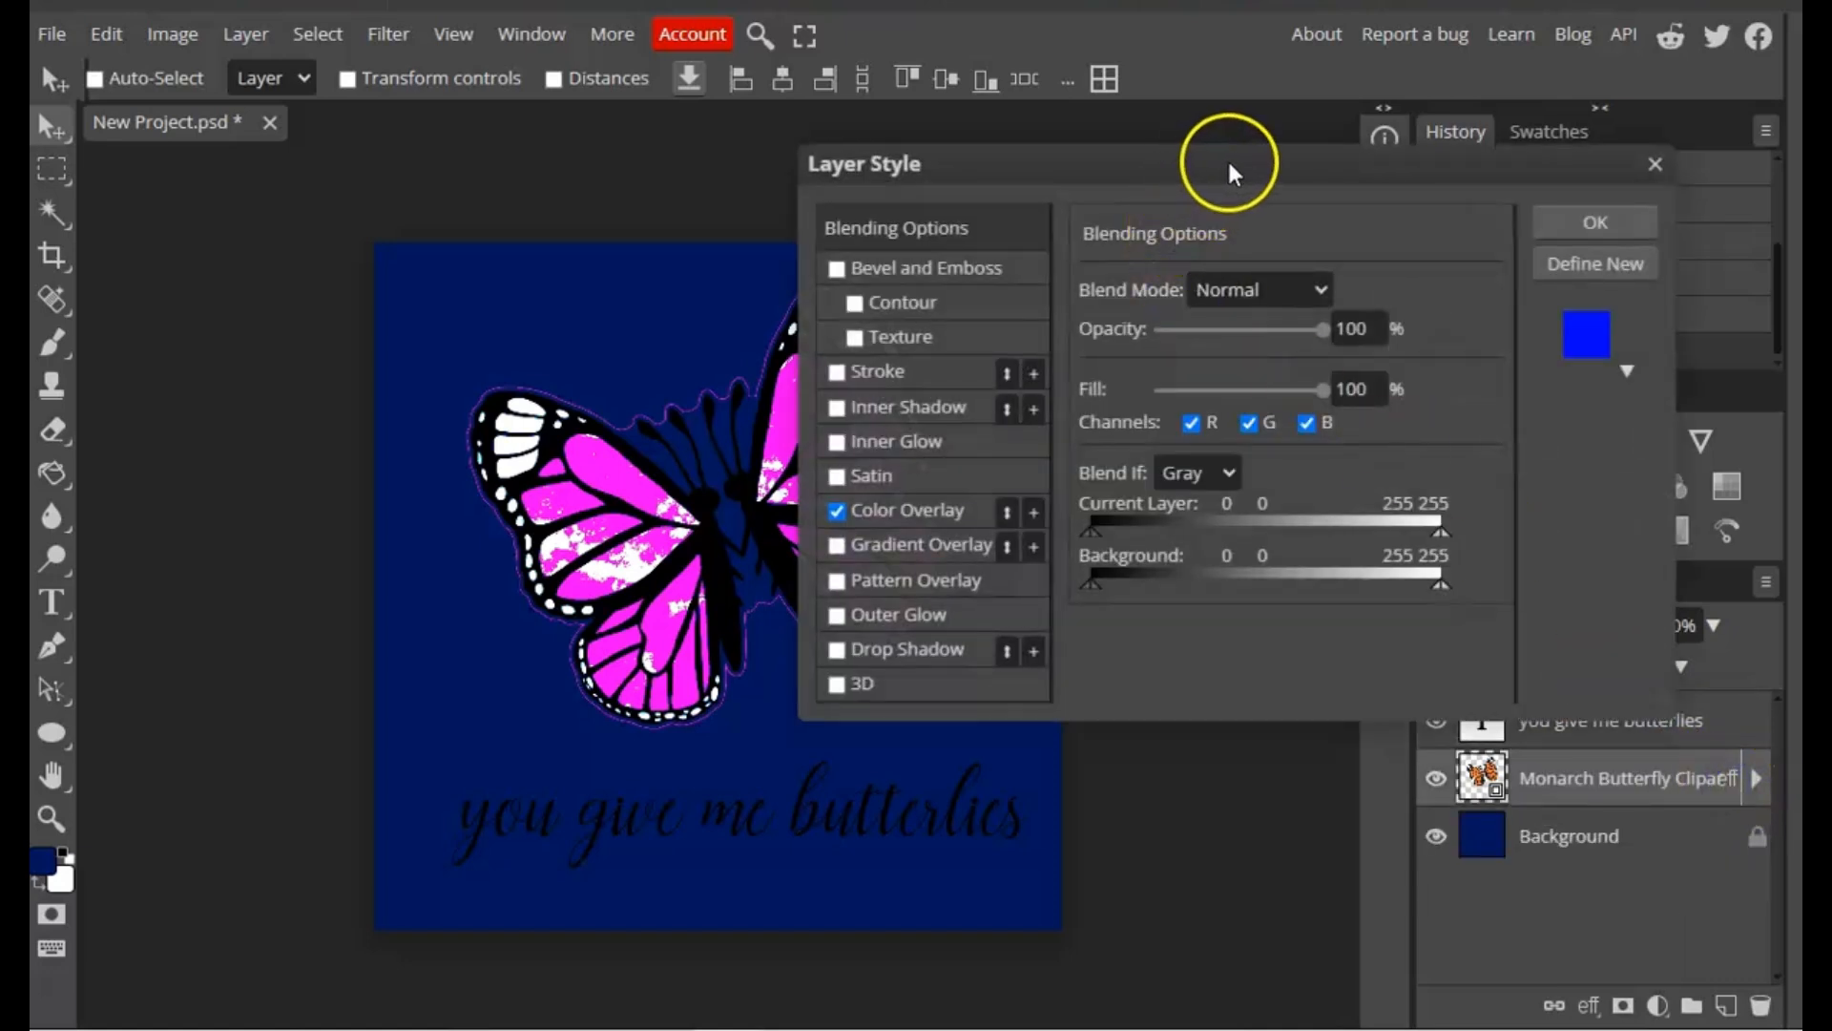
left_click_drag(1229, 170, 1445, 164)
left_click(1114, 610)
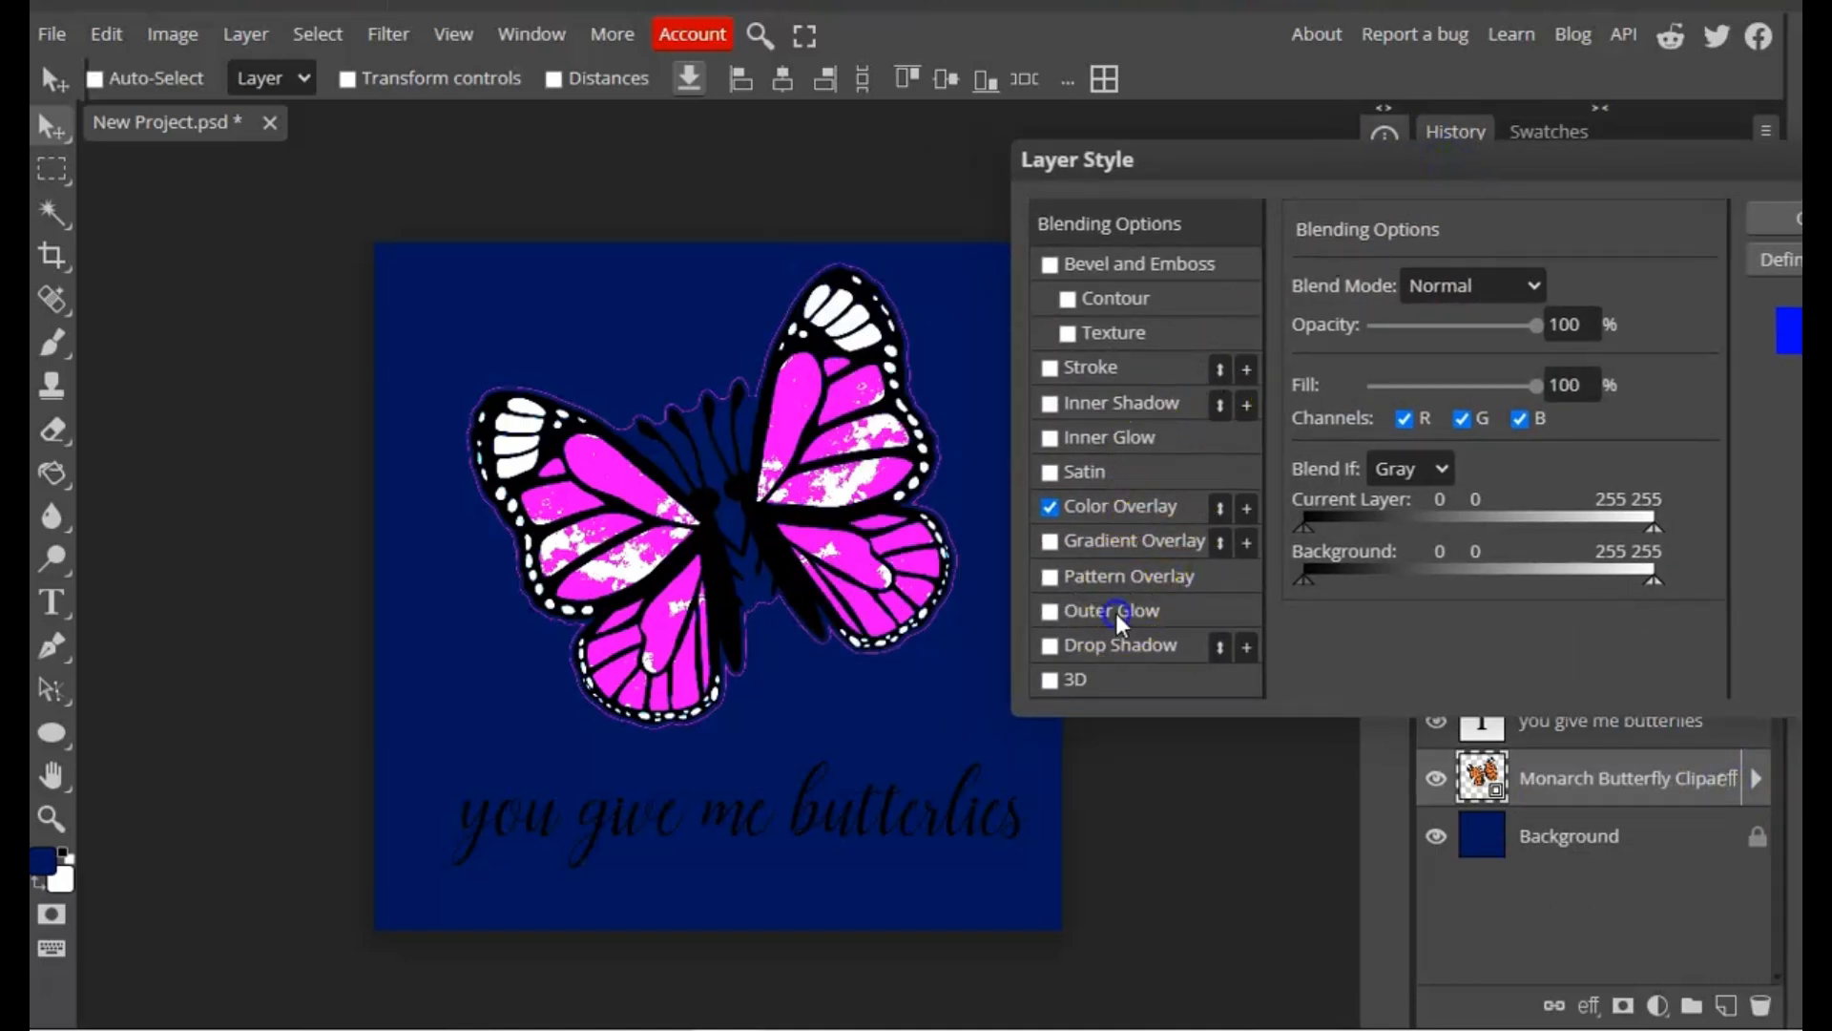
left_click(1069, 607)
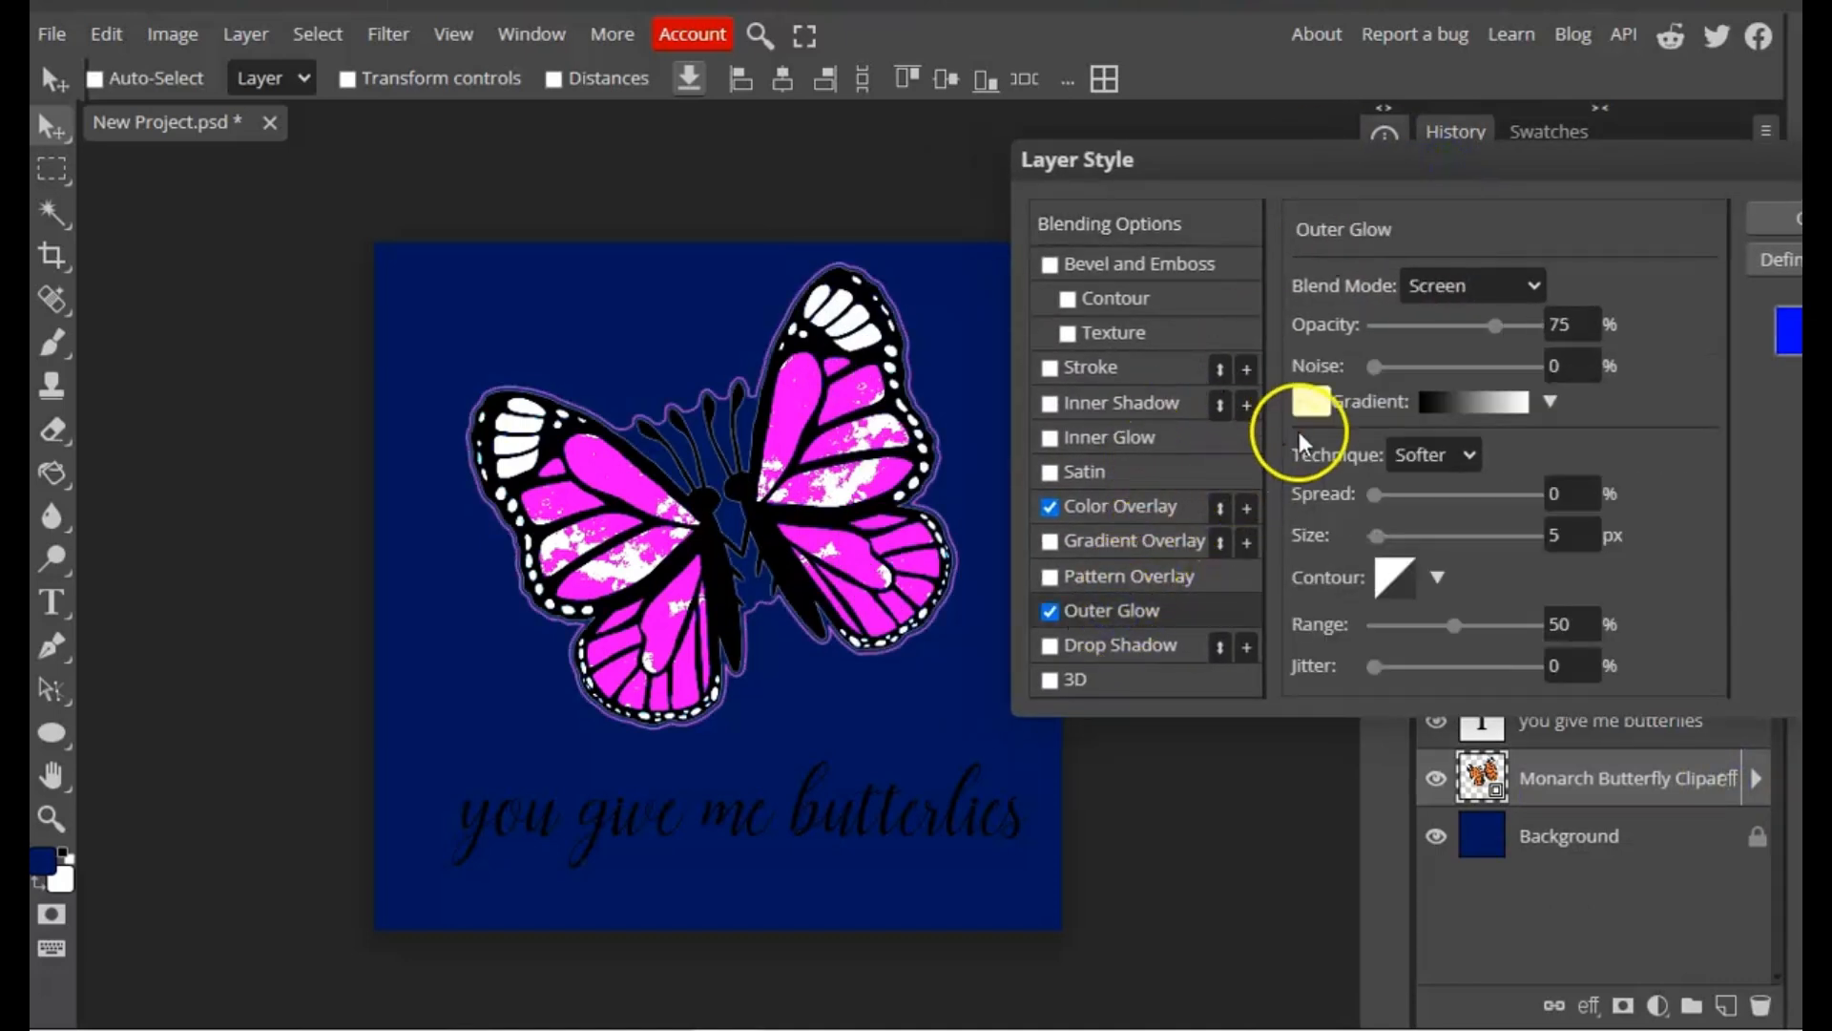
- Set the butterfly's Outer Glow colour to d828da, enlarge its size to 73 px and fine-tune its opacity
left_click(1310, 400)
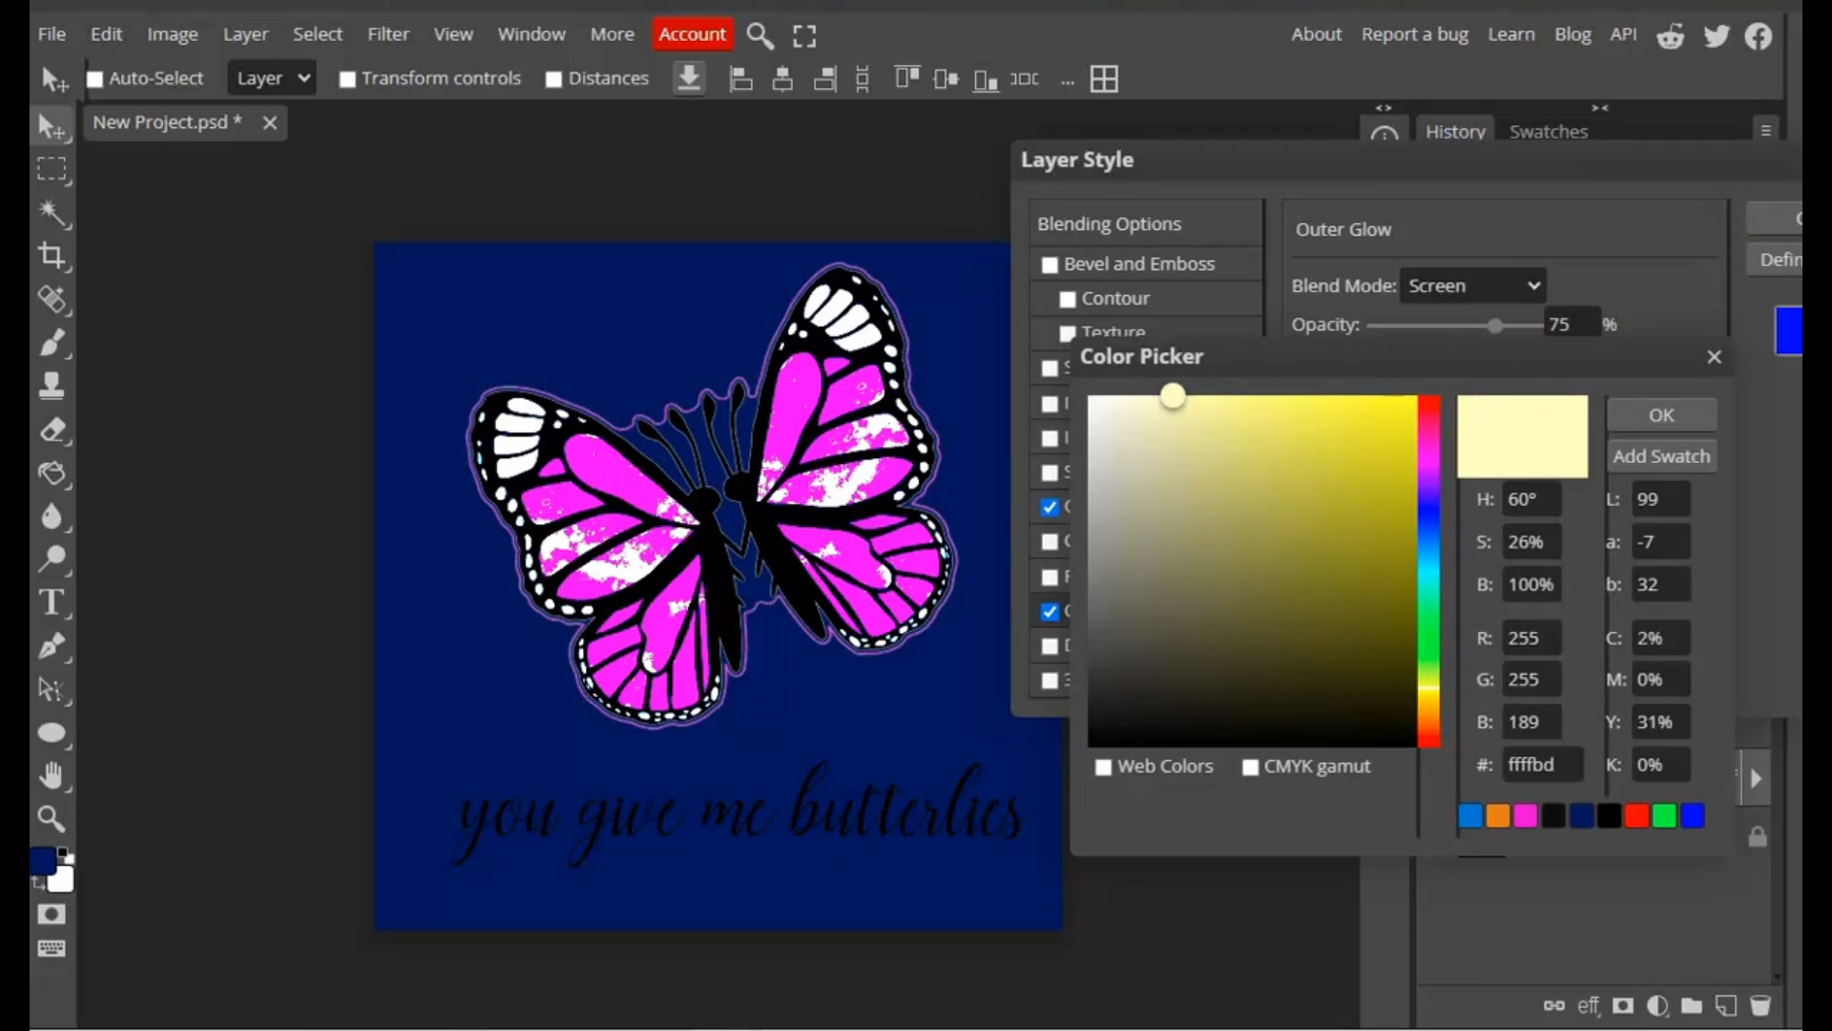
left_click(1530, 764)
key("ctrl+v")
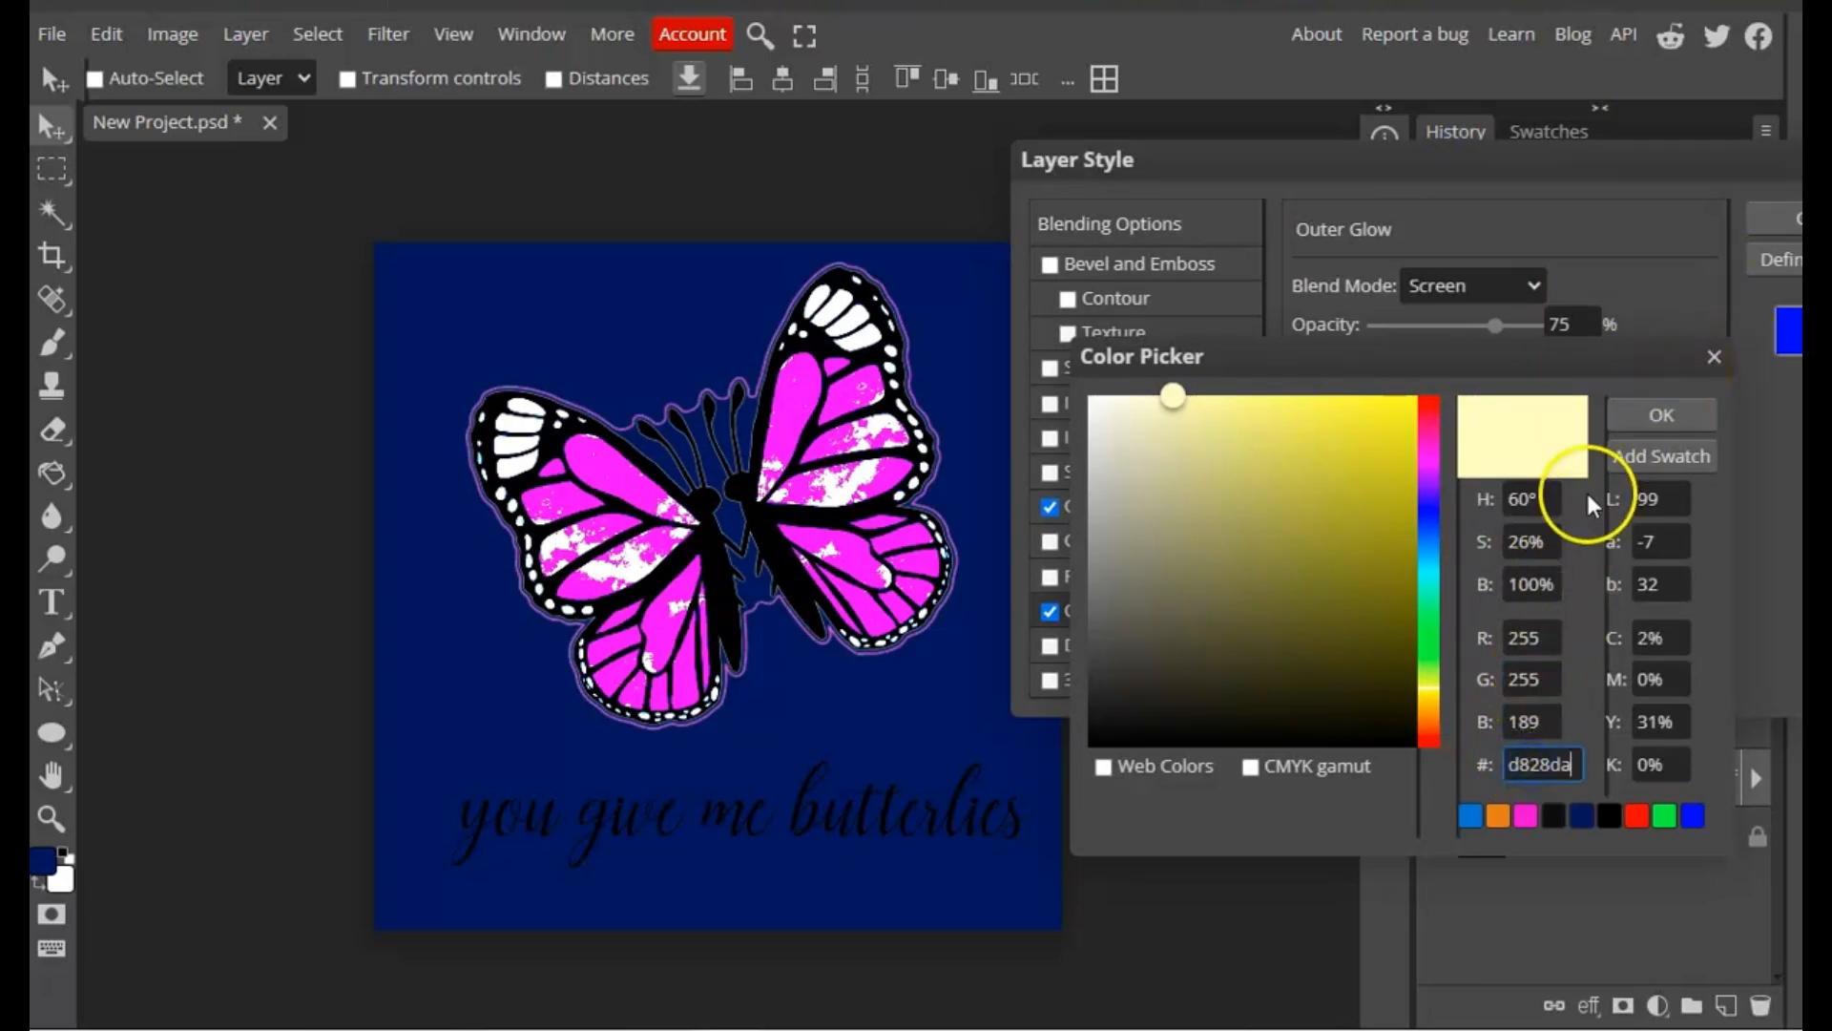
left_click(1639, 416)
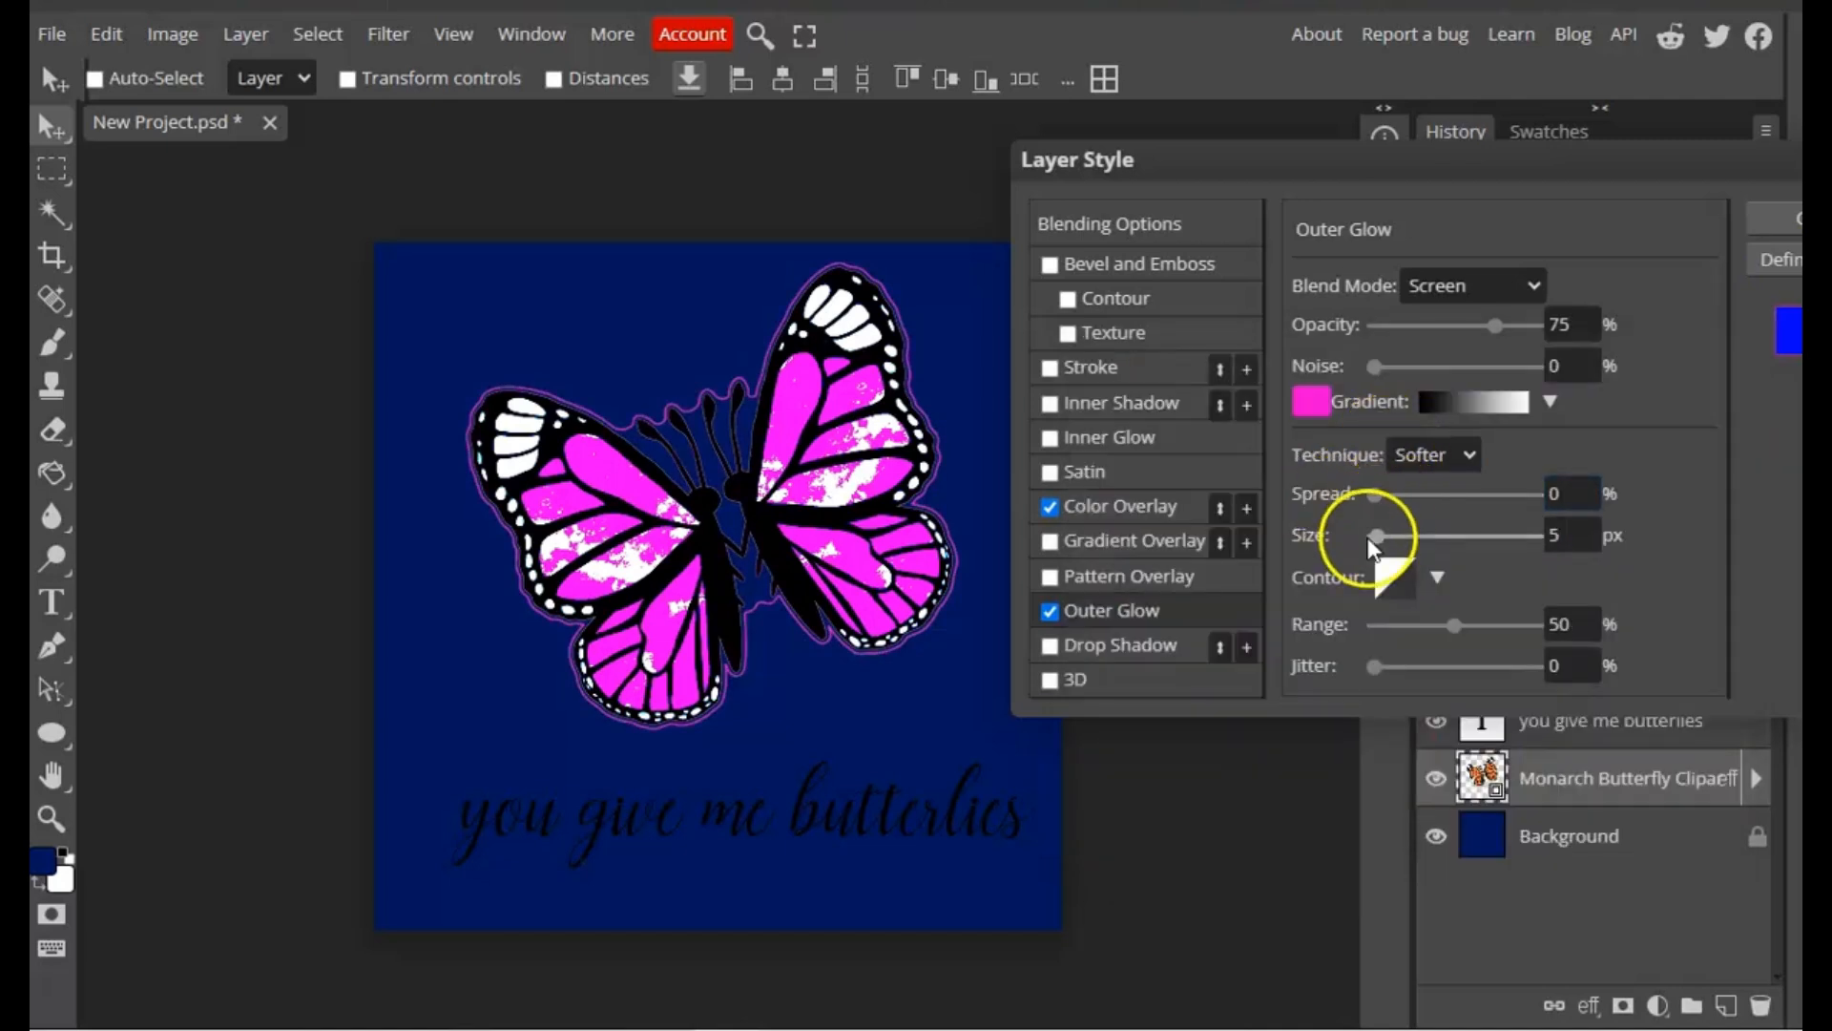
left_click_drag(1380, 536, 1443, 570)
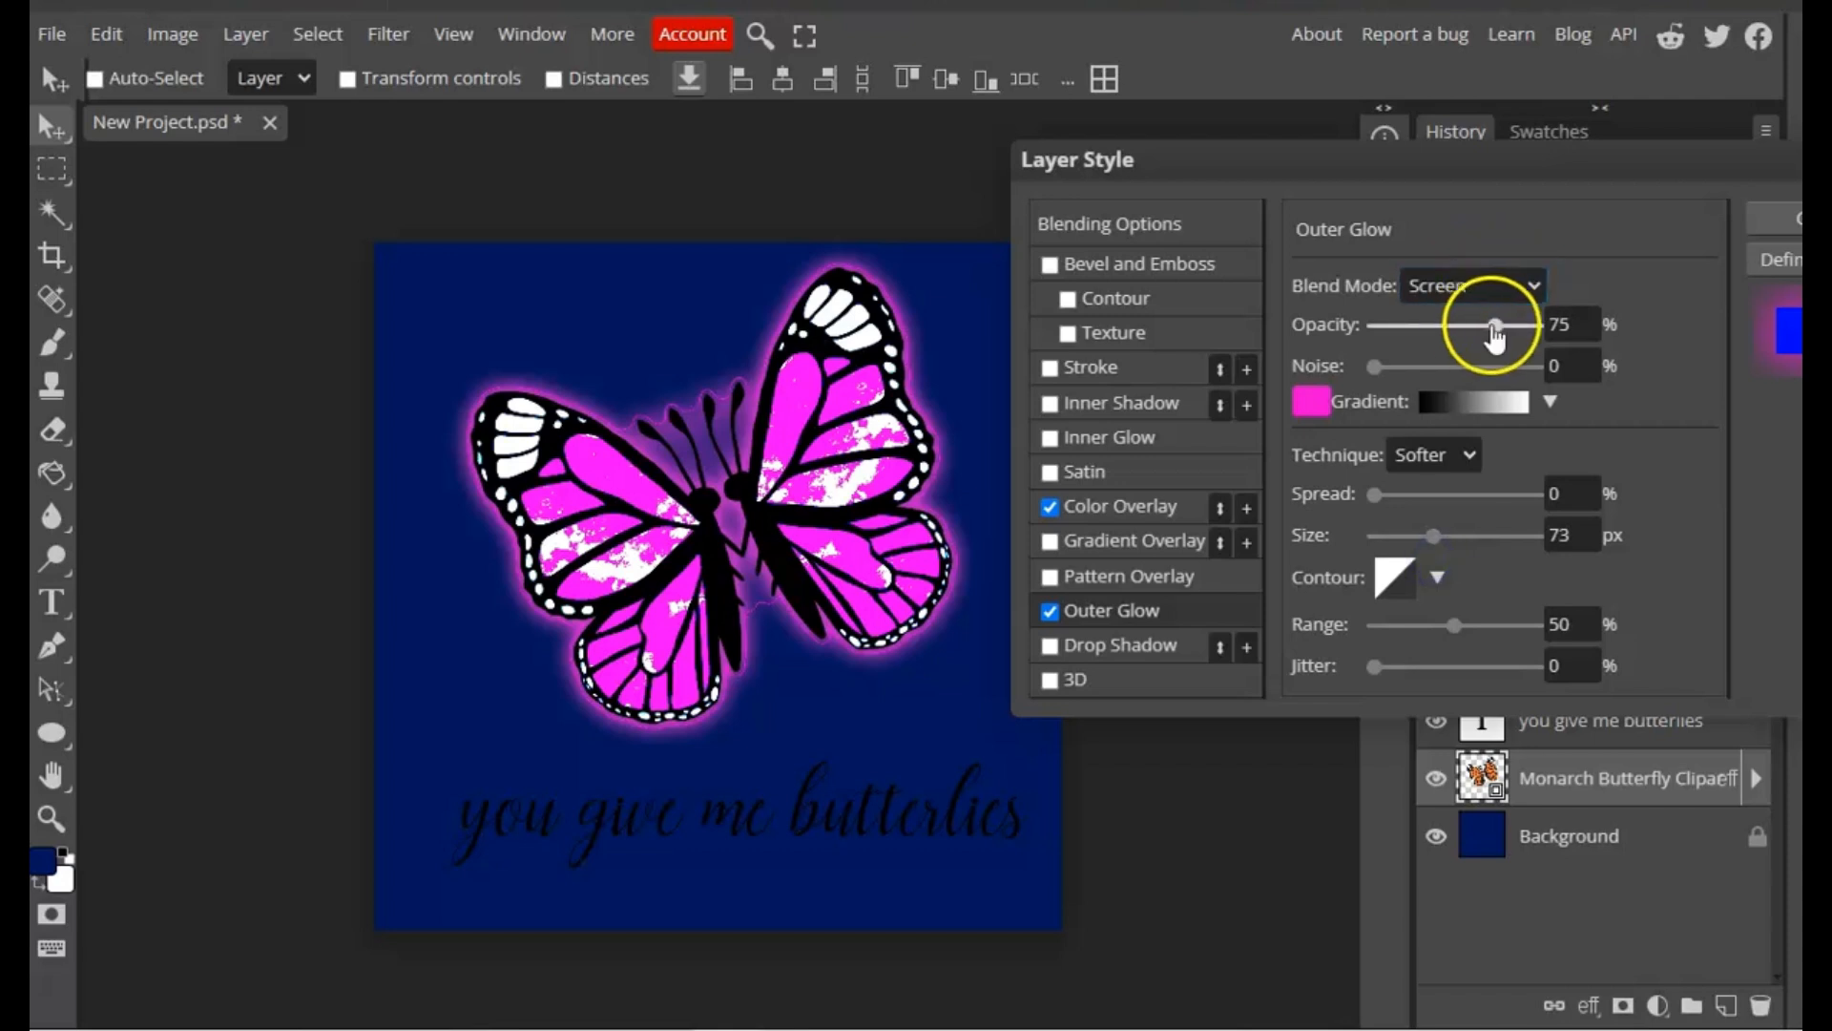
mouse_move(1497, 324)
left_mouse_down()
mouse_move(1530, 334)
mouse_move(1491, 339)
left_mouse_up()
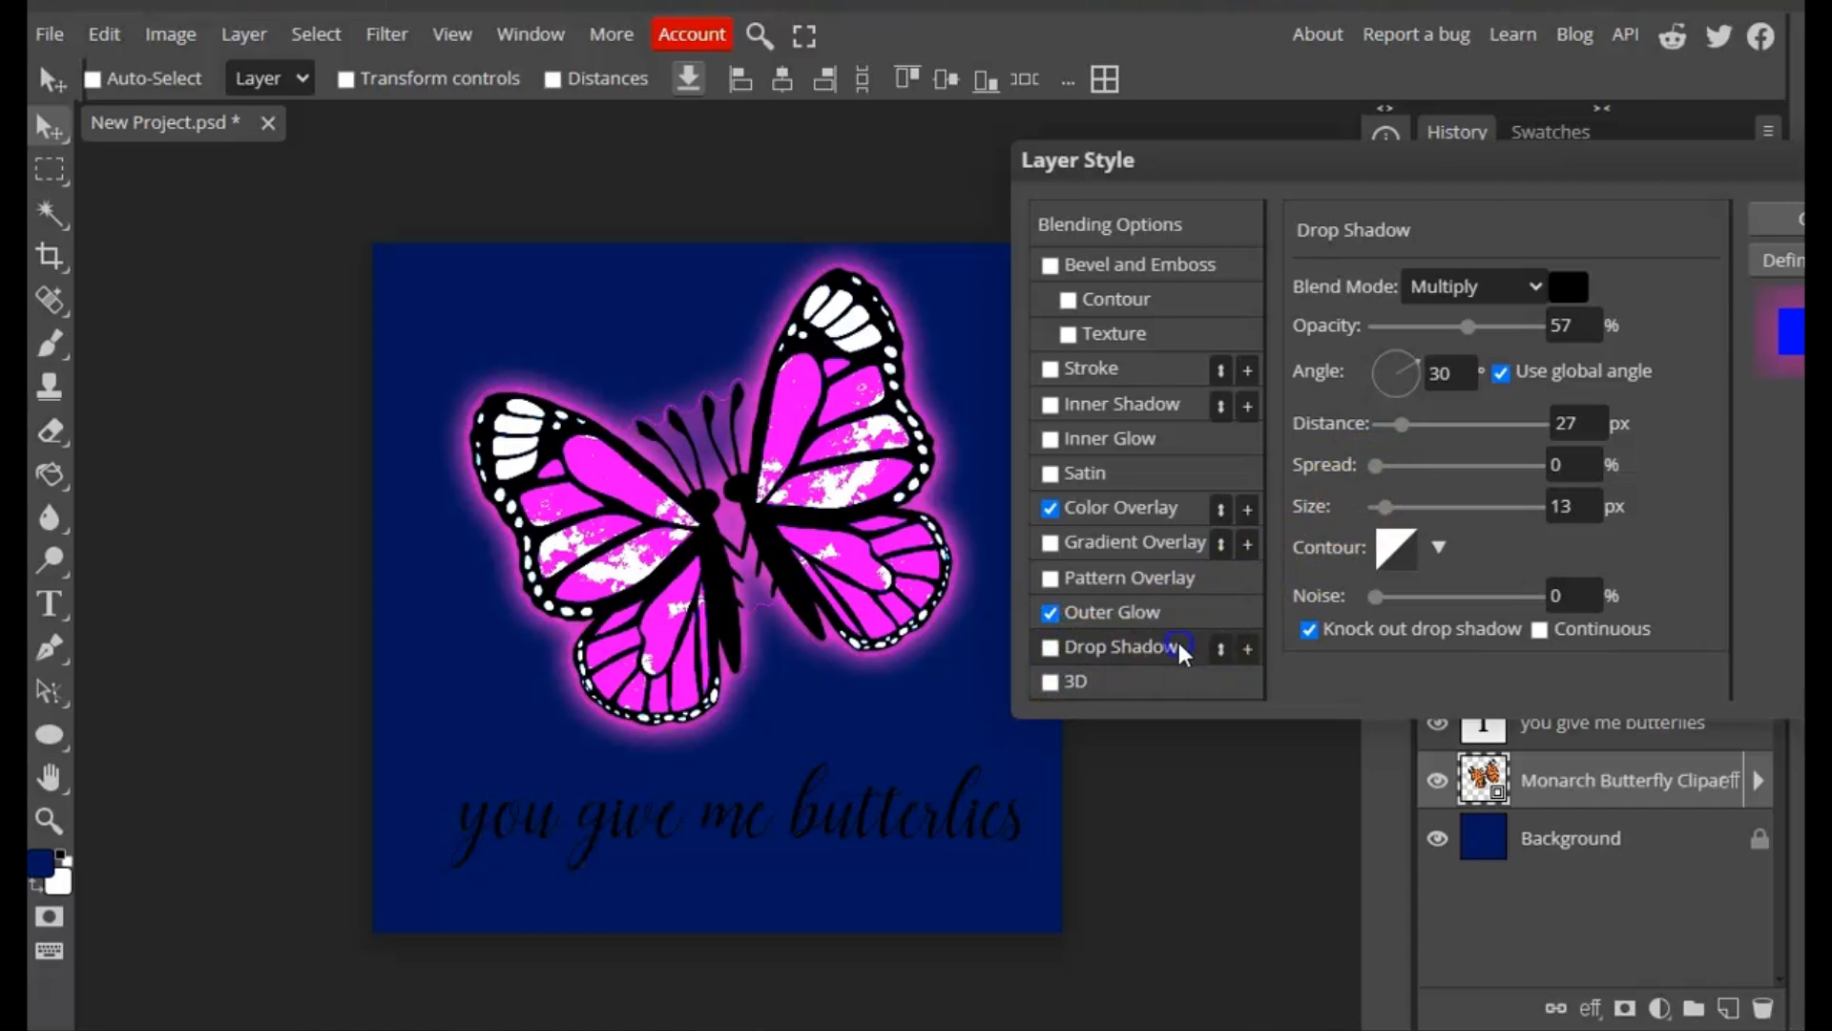
- Enable a Drop Shadow on the butterfly with a distance of 133 px and increase its size for a softer shadow
left_click(1050, 649)
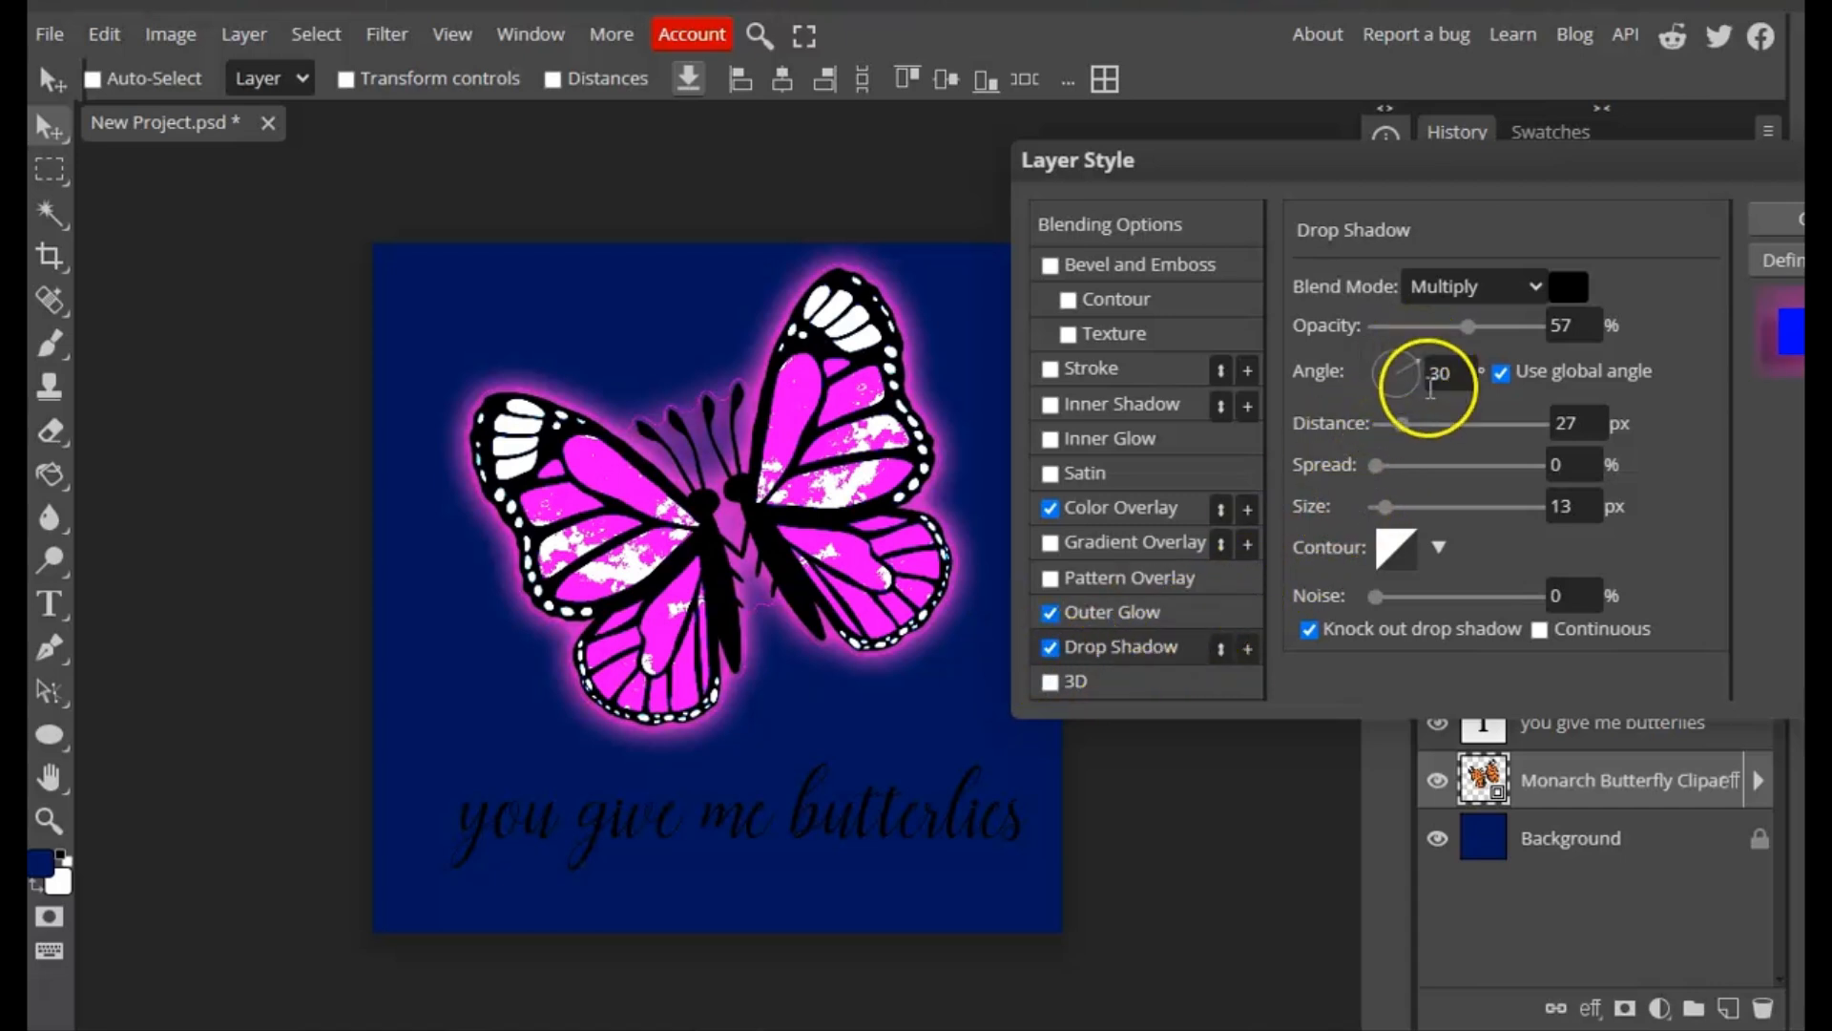
left_click(1384, 514)
left_click_drag(1386, 523, 1441, 534)
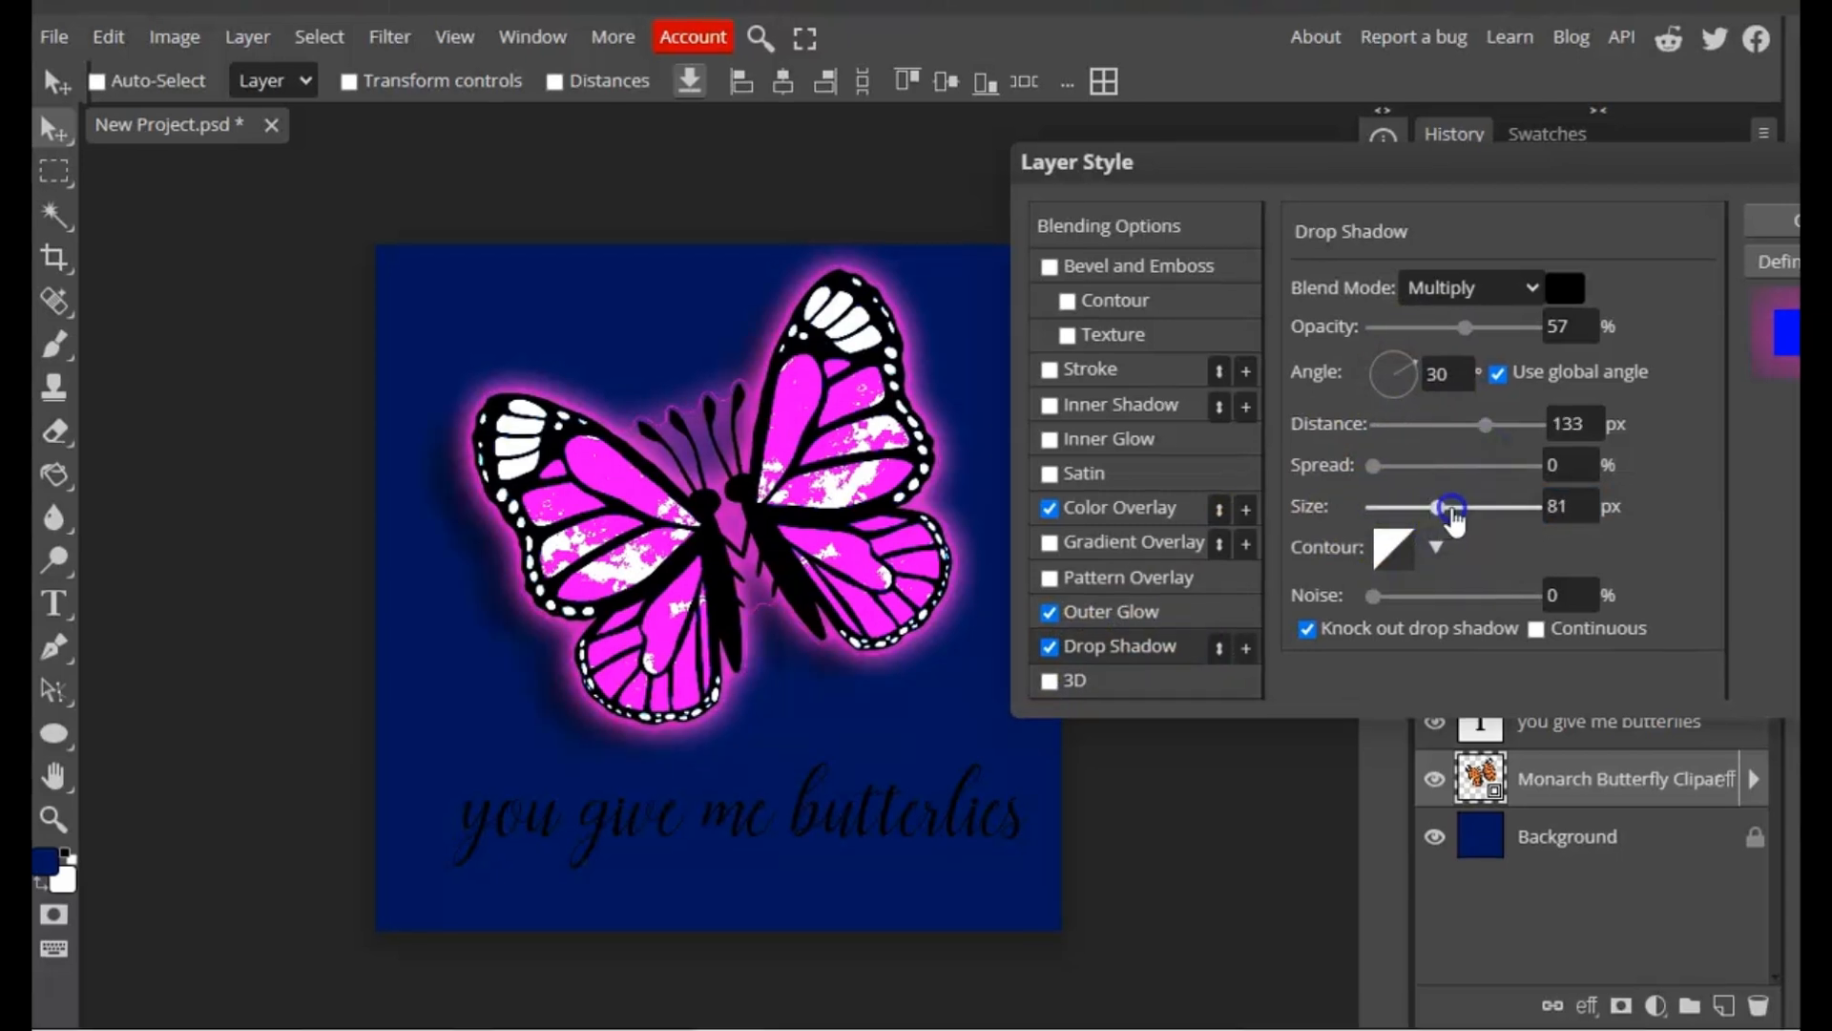
left_click_drag(1444, 515, 1480, 527)
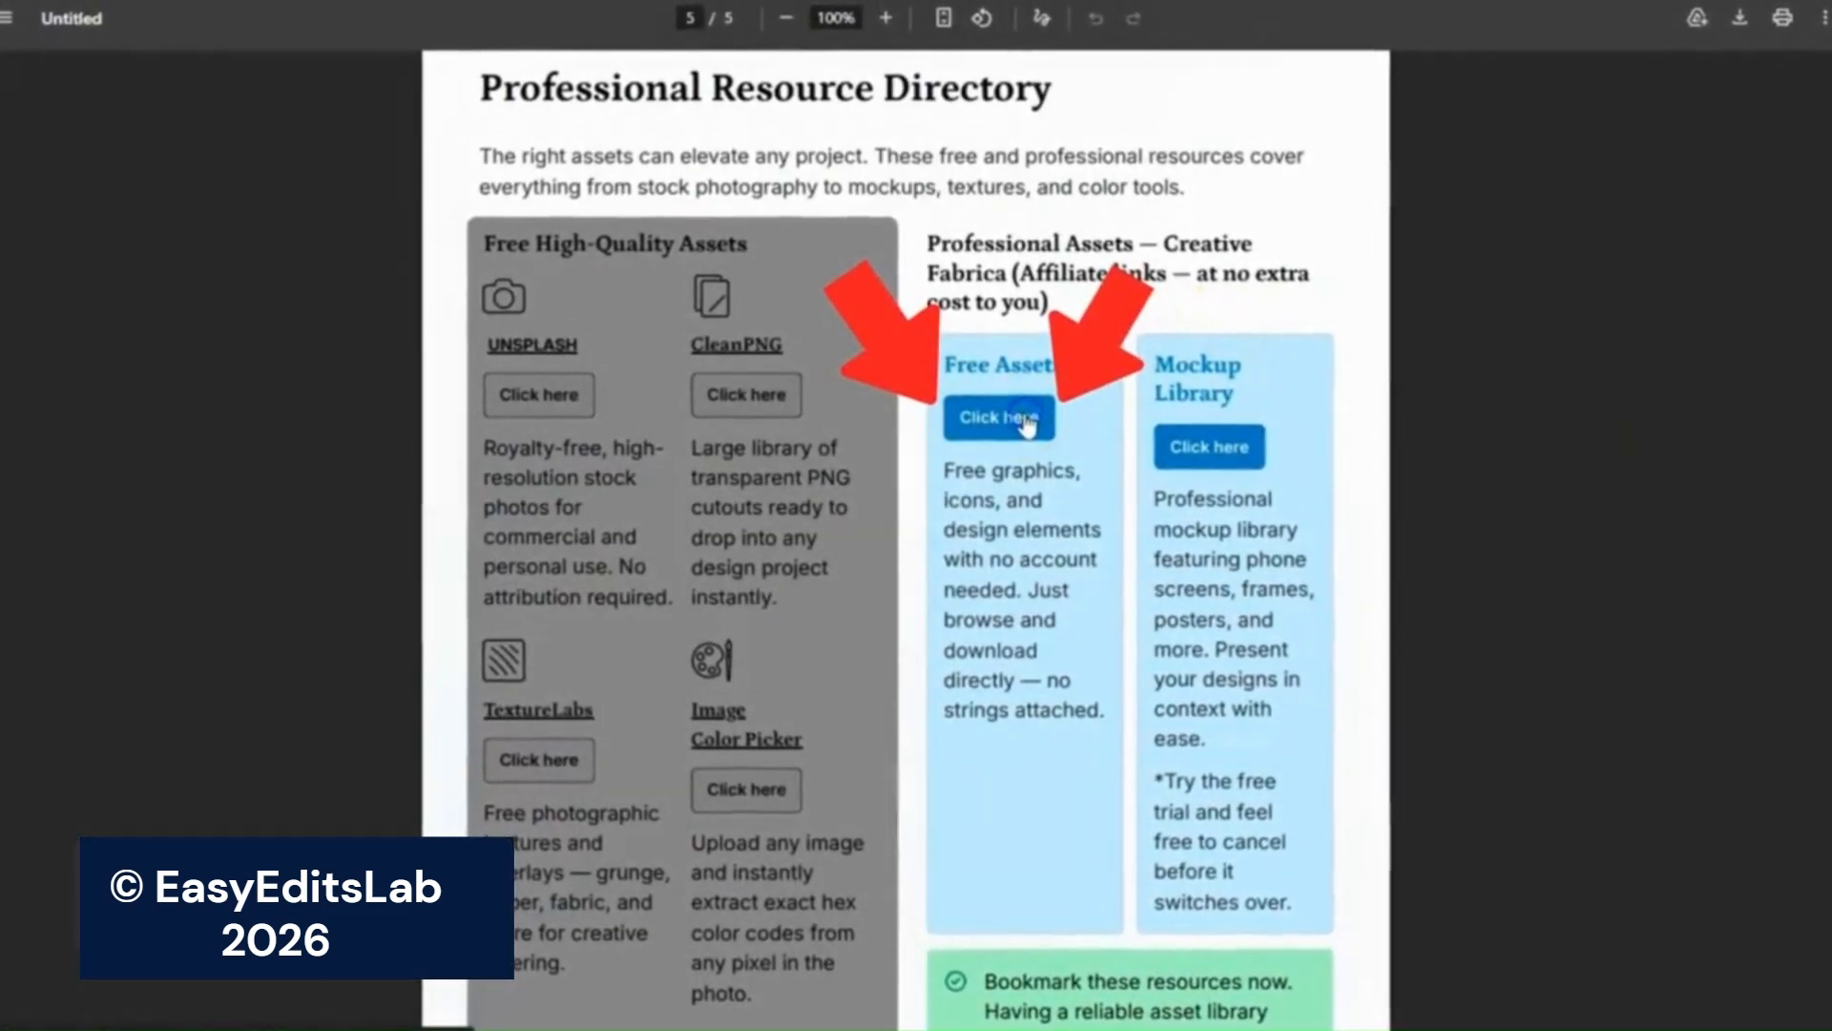
- Switch to the Professional Resource Directory PDF and open its Free Assets and CleanPNG links
left_click(1023, 420)
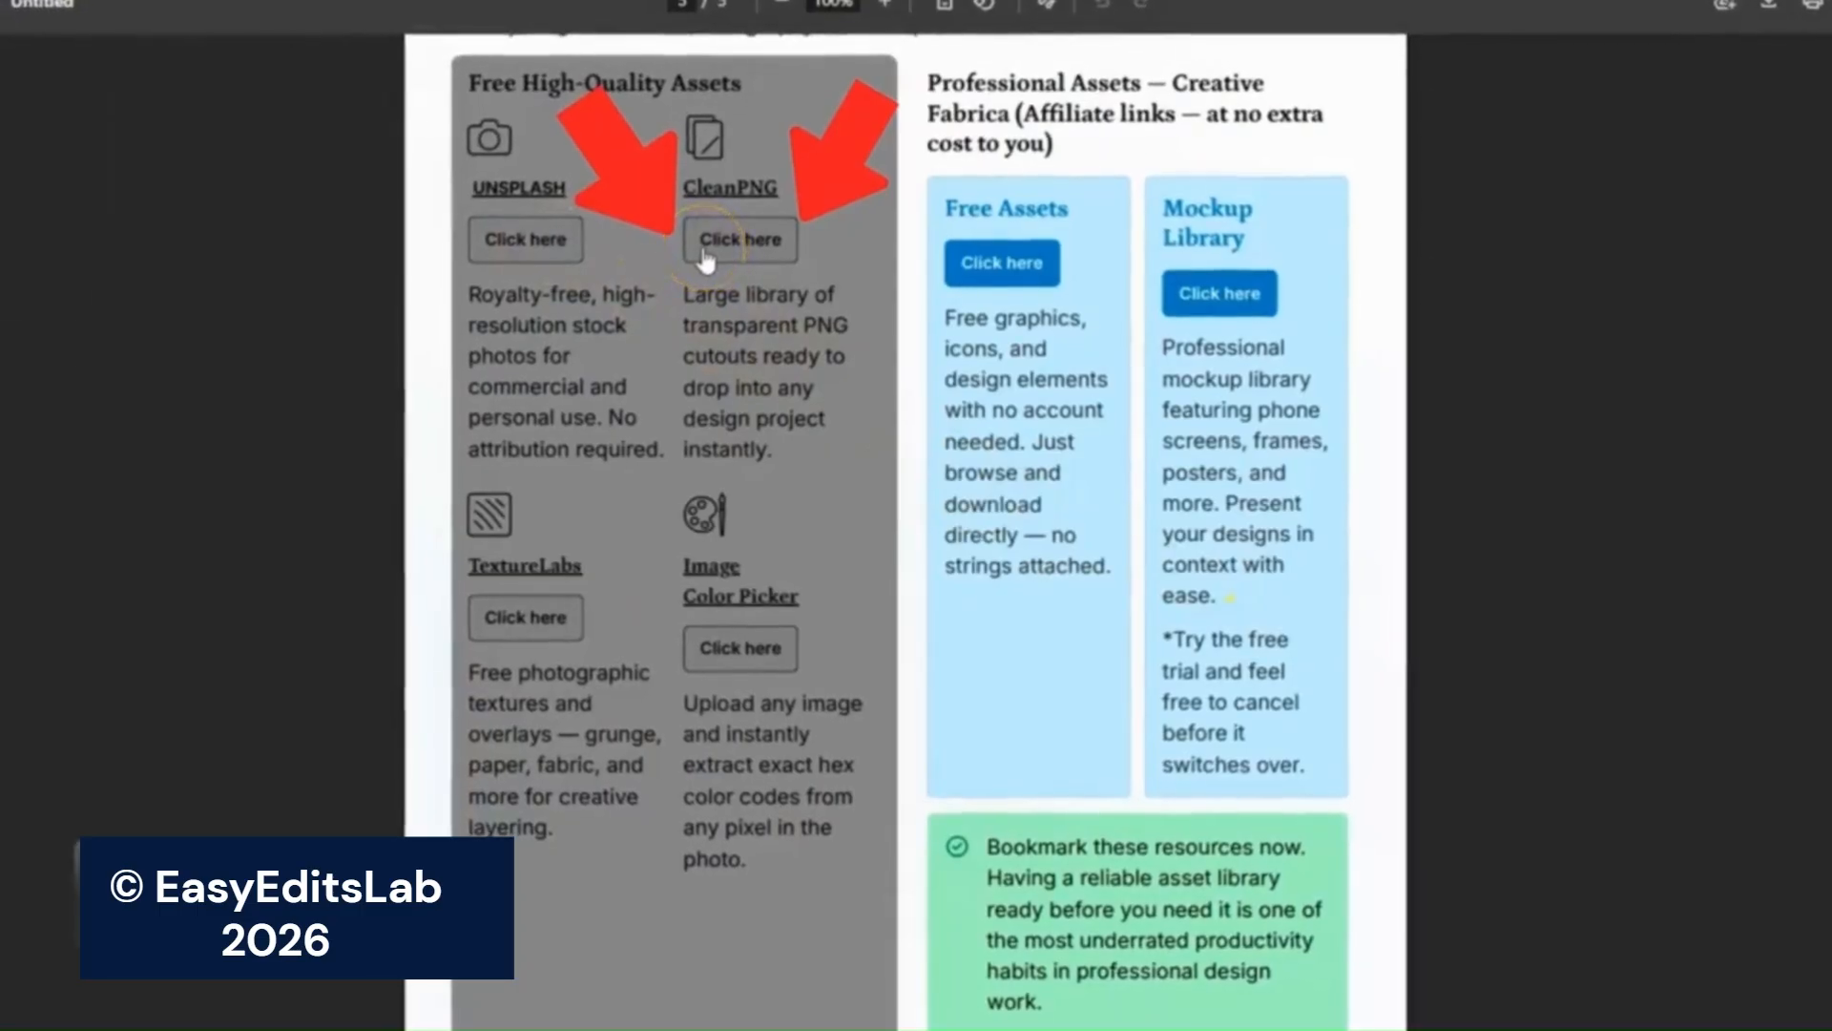
left_click(702, 250)
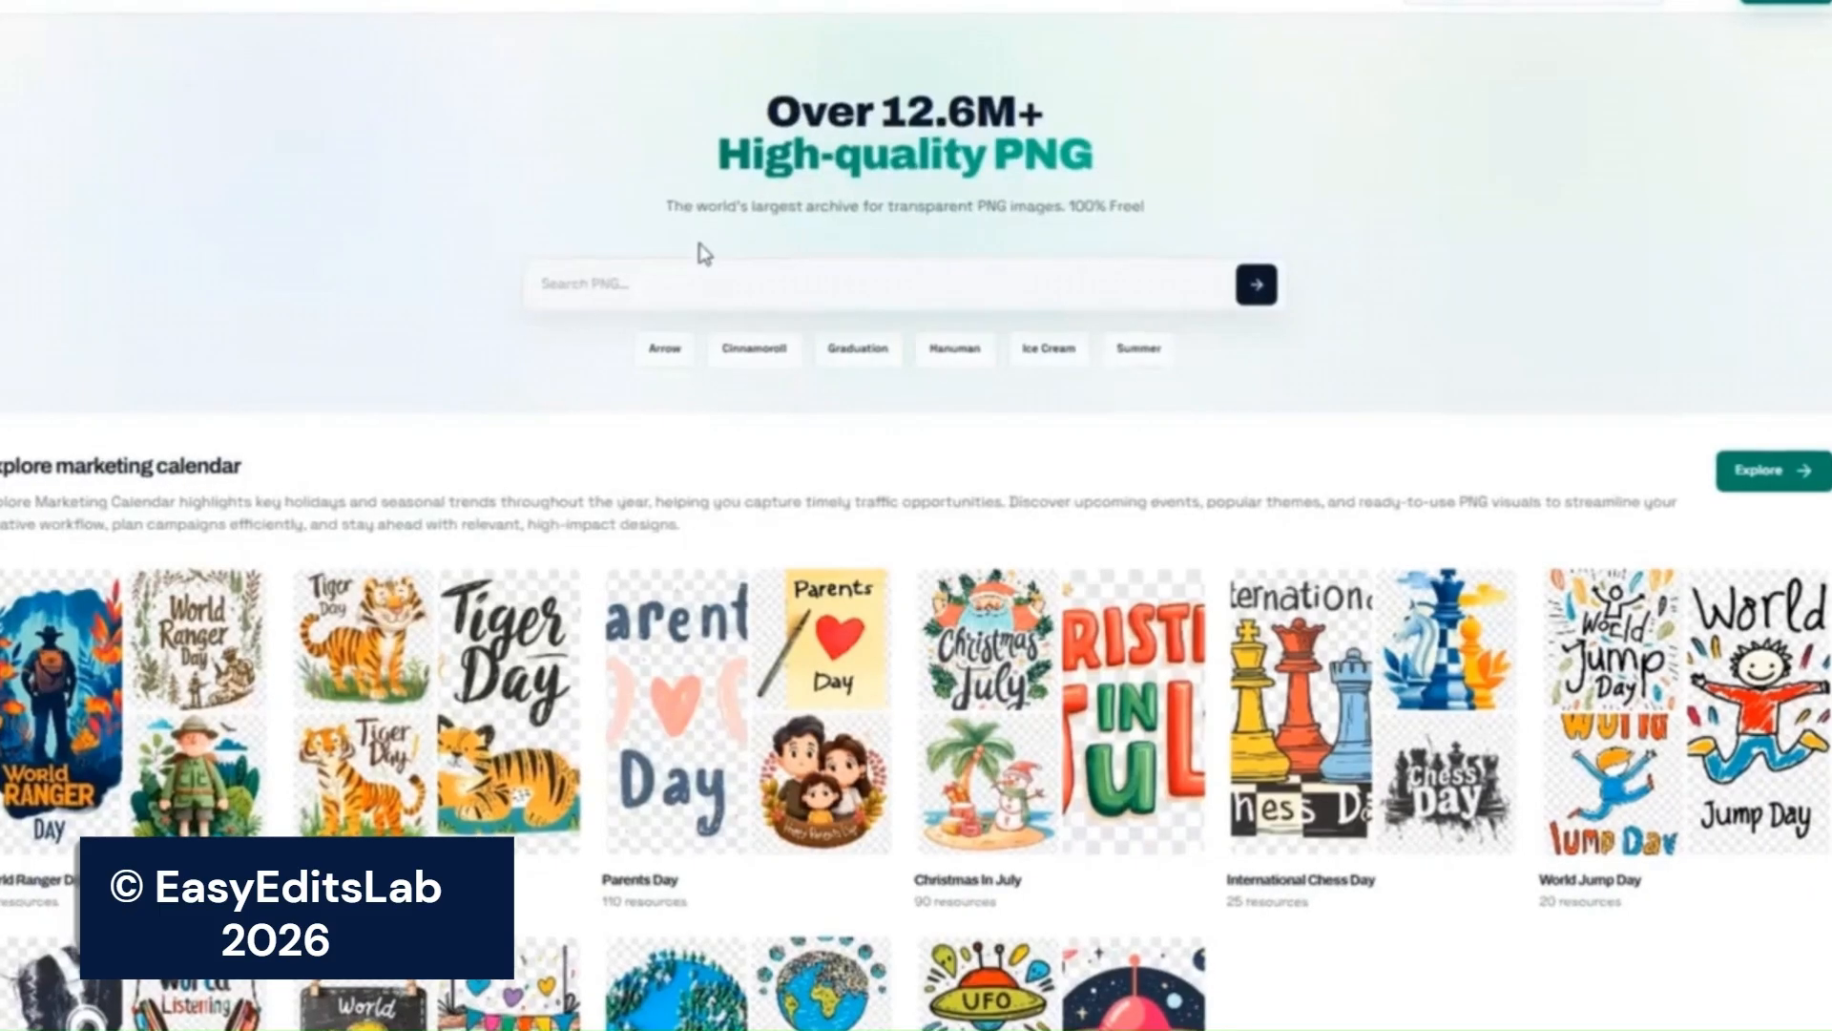